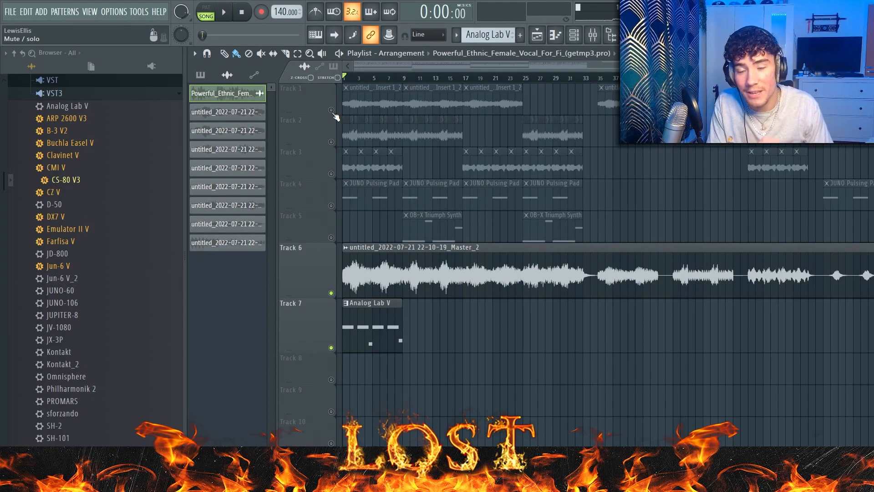
# Step: Solo Track 1 in the playlist
pyautogui.rightClick(333, 112)
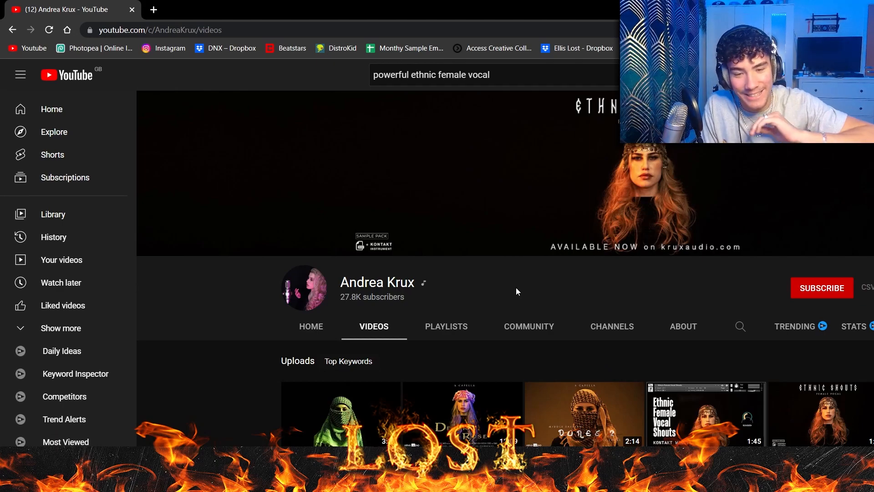
# Step: Switch to the browser and look through the uploads on the vocalist's YouTube channel
pyautogui.scroll(-2, 517, 291)
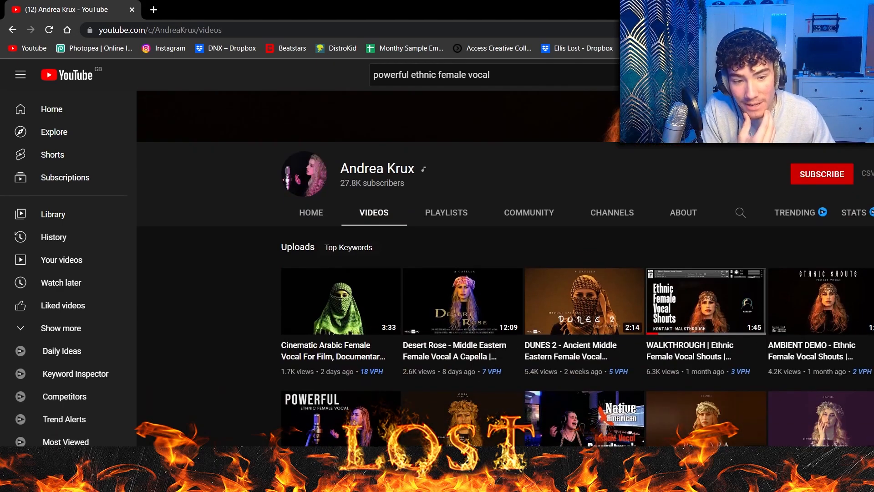
pyautogui.scroll(-1, 506, 291)
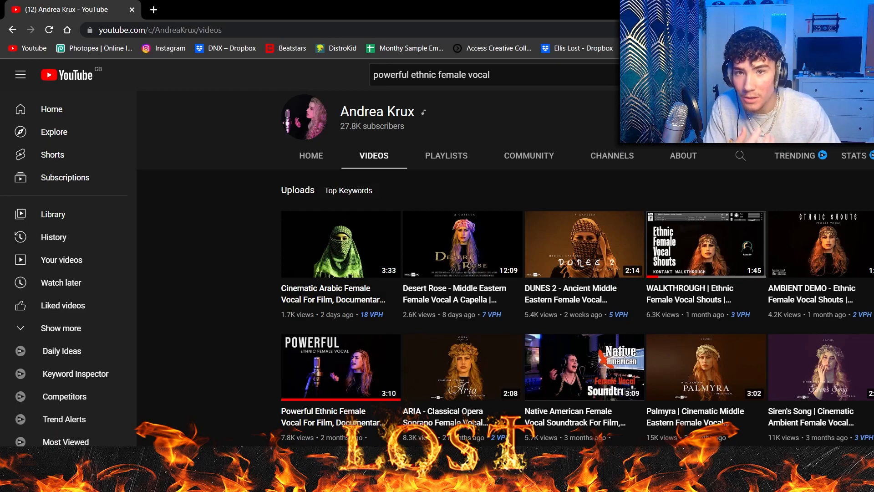
pyautogui.scroll(-2, 505, 292)
pyautogui.scroll(5, 505, 292)
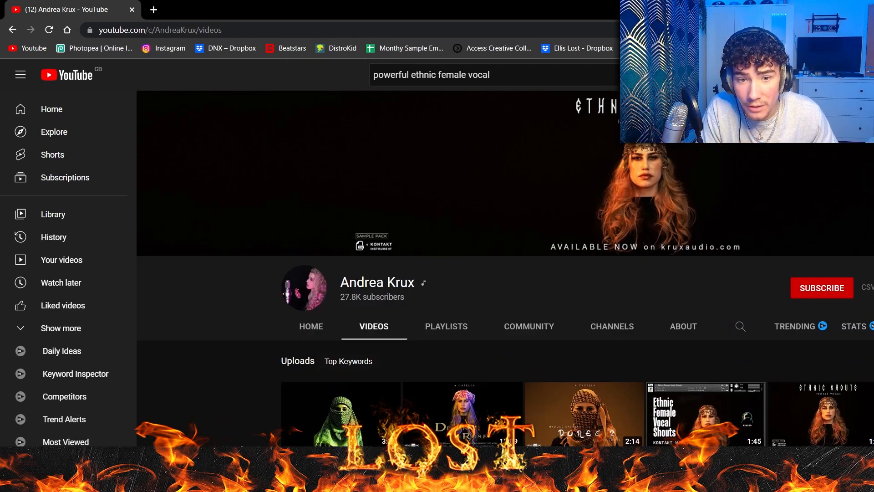
pyautogui.scroll(-3, 505, 292)
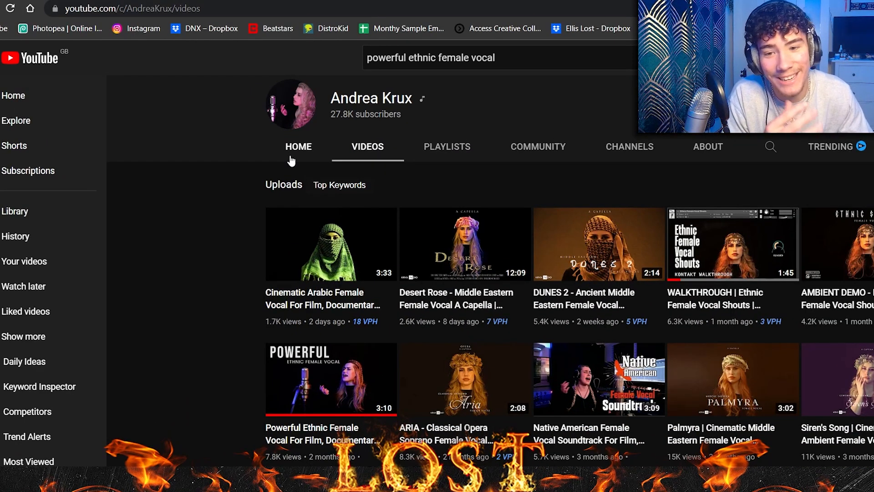
# Step: Go back to the Powerful Ethnic Female Vocal video, play a passage from about 1:24 and like the video
pyautogui.click(294, 155)
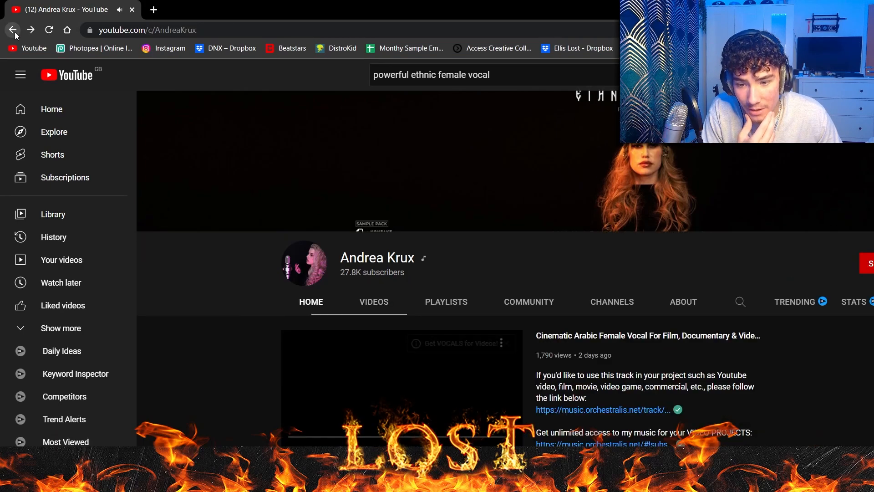
pyautogui.click(13, 32)
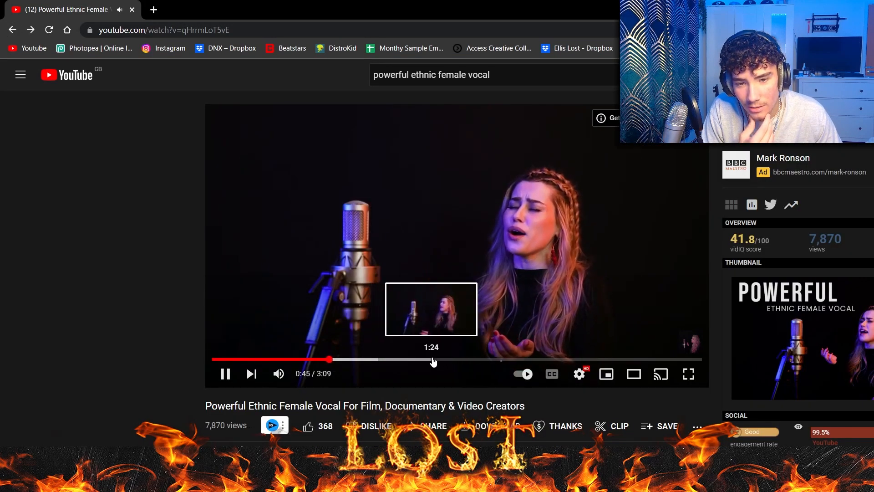
pyautogui.click(433, 360)
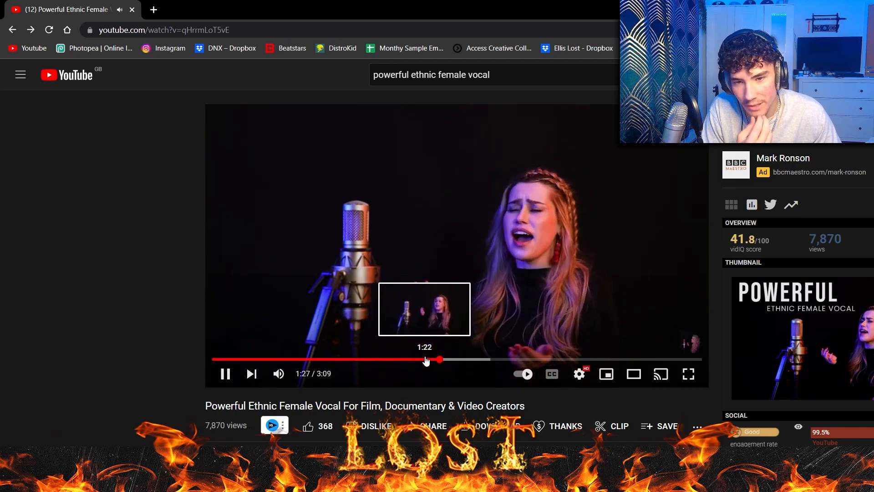
pyautogui.click(566, 228)
pyautogui.click(309, 427)
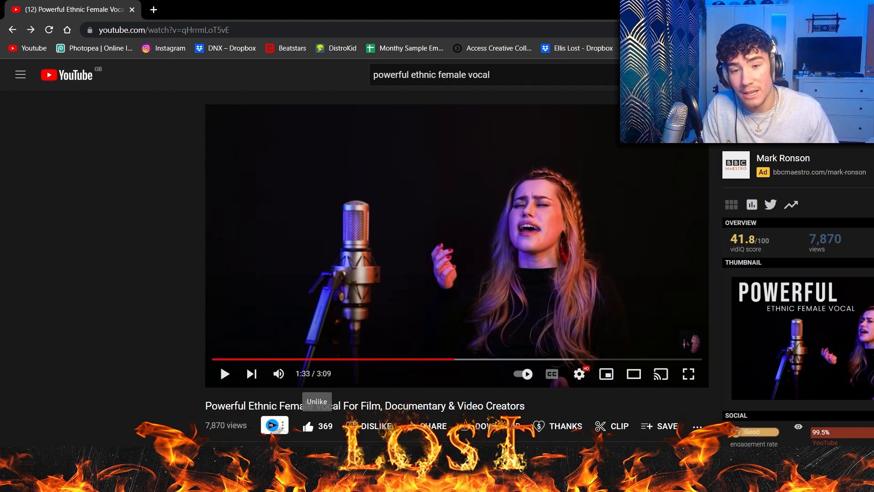
pyautogui.scroll(-3, 308, 426)
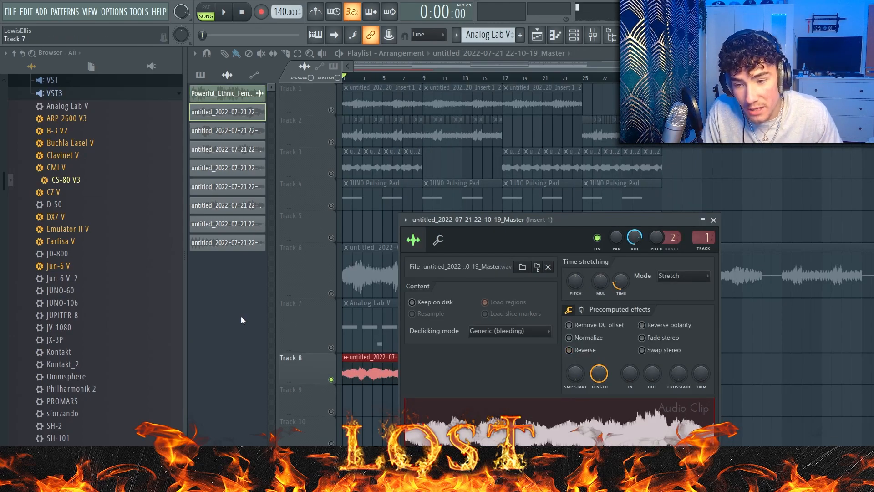
# Step: Switch to FL Studio, close the Track 8 clip's settings and play the unreversed vocal clip
pyautogui.click(245, 318)
pyautogui.scroll(4, 334, 416)
pyautogui.press('space')
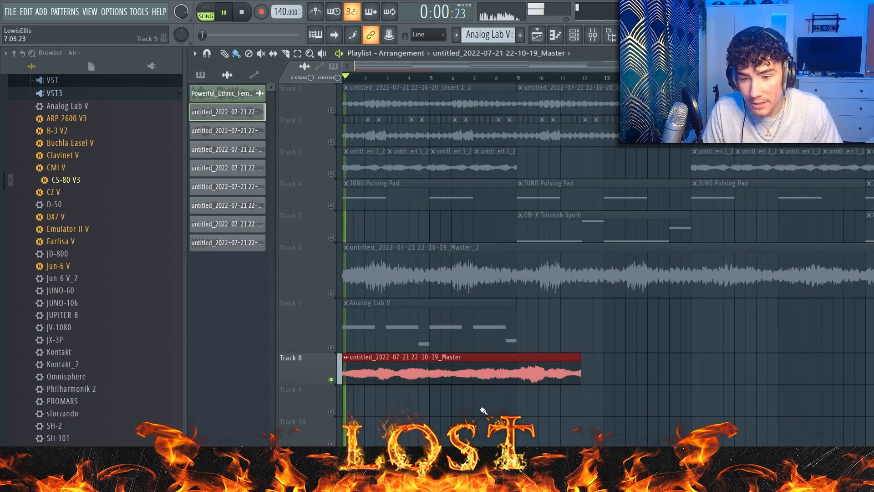
# Step: Reverse the vocal clip on Track 8 and set its pitch shift to +300 cents
pyautogui.scroll(-1, 410, 364)
pyautogui.doubleClick(382, 347)
pyautogui.click(381, 349)
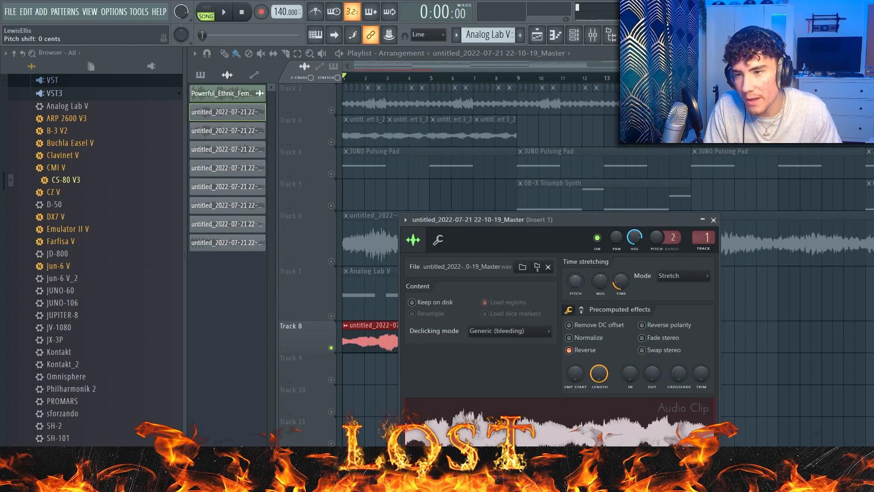
pyautogui.moveTo(576, 280); pyautogui.dragTo(575, 274)
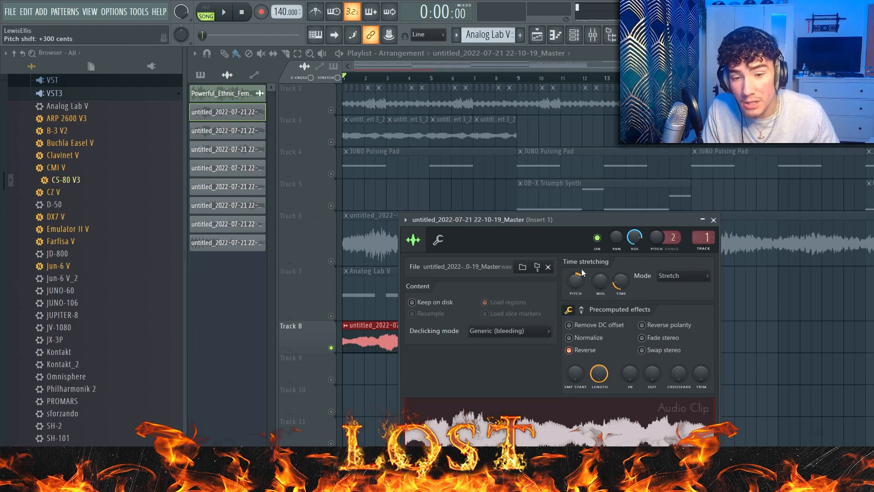
# Step: Close the clip's settings and listen to the reversed, pitched vocal on Track 8
pyautogui.press('space')
pyautogui.press('Escape')
pyautogui.scroll(-3, 239, 330)
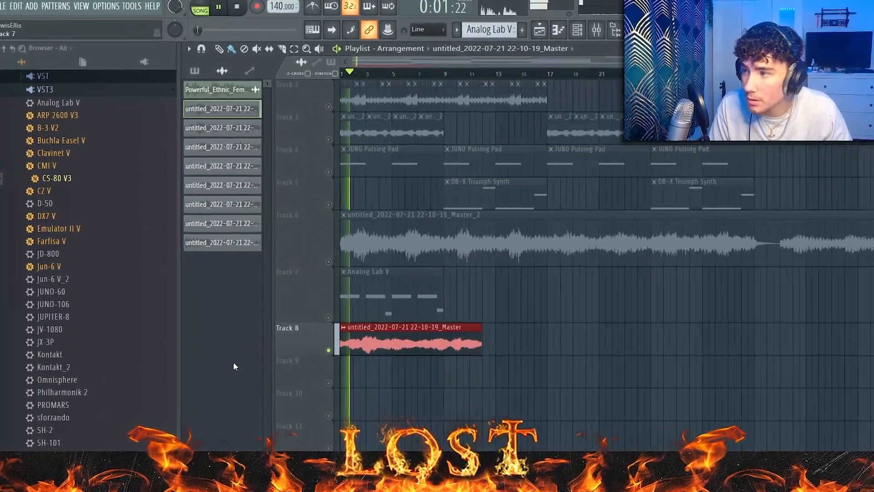
pyautogui.scroll(3, 223, 351)
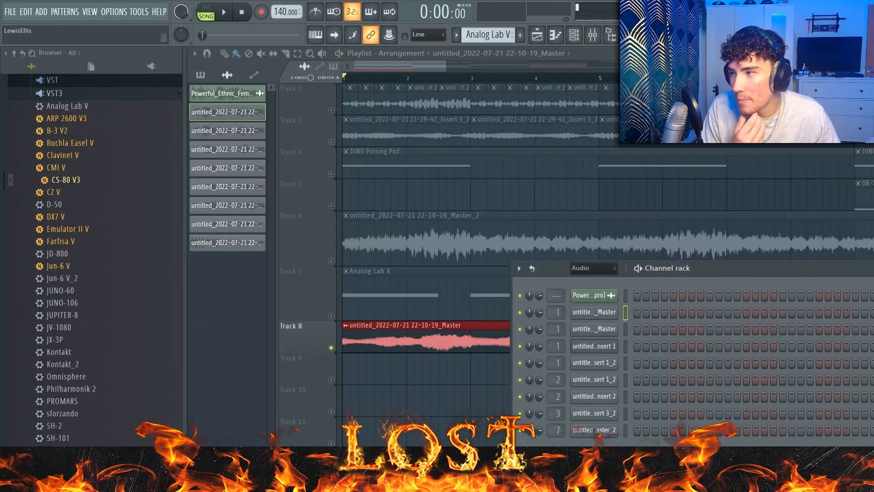
# Step: Show the mixer and play the Track 8 vocal clip again from the start of the arrangement
pyautogui.press('F9')
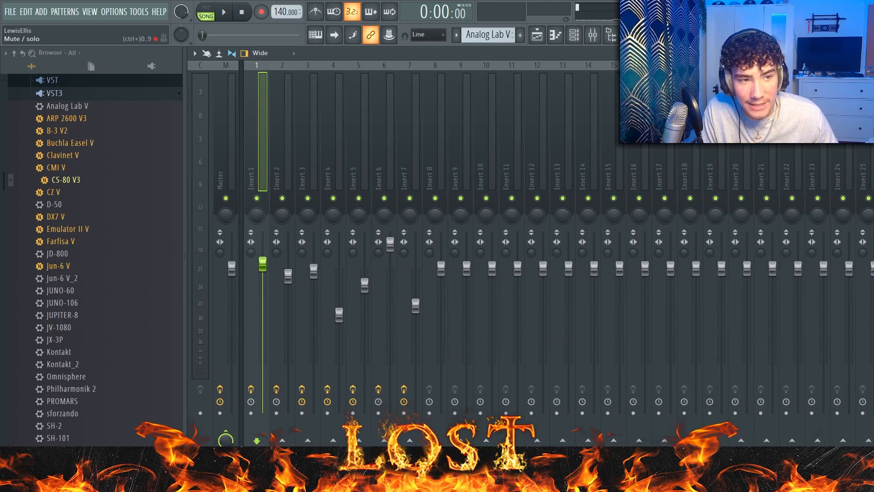
pyautogui.press('space')
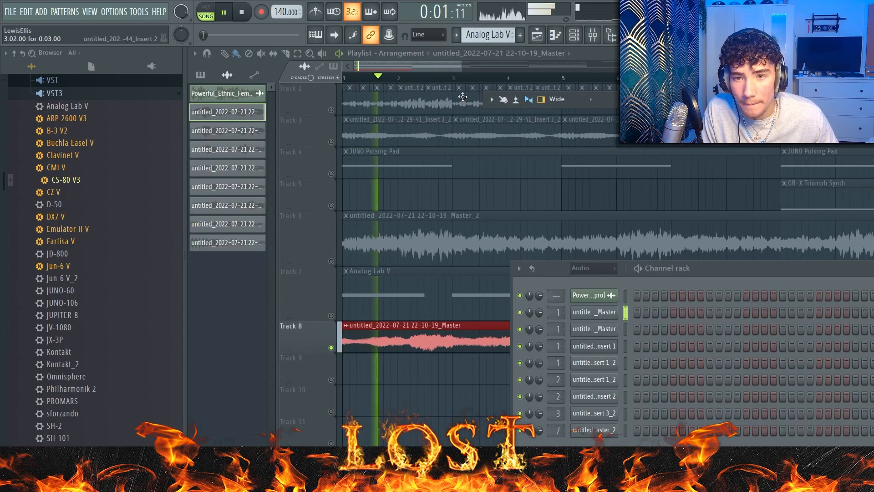
pyautogui.click(437, 68)
pyautogui.scroll(-2, 436, 68)
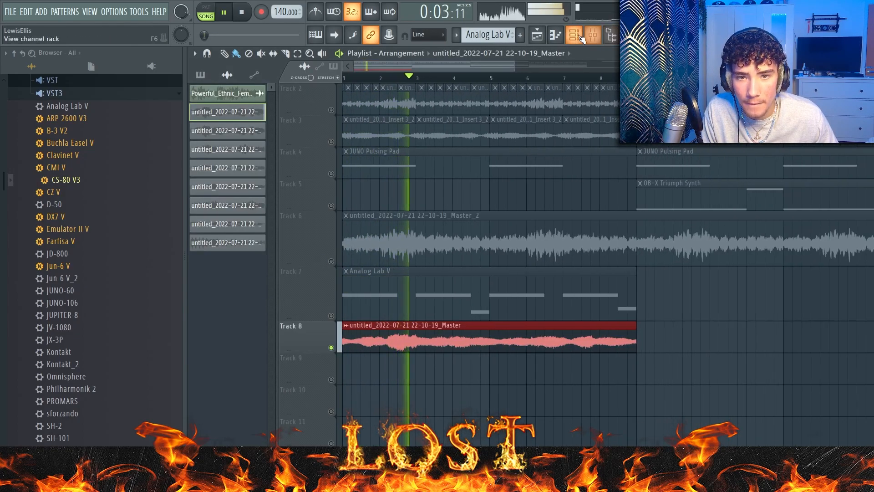
pyautogui.press('space')
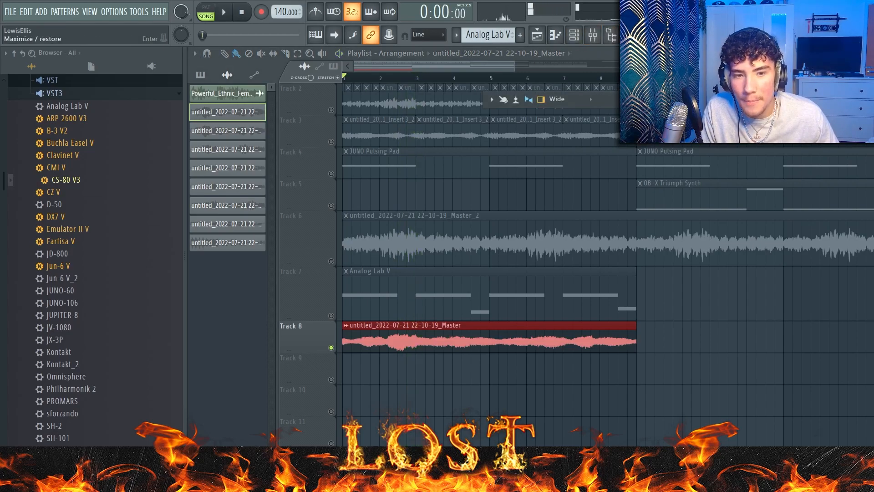
# Step: Open the HalfTime effect on mixer Insert 1 and play the vocal through it
pyautogui.click(865, 99)
pyautogui.click(865, 109)
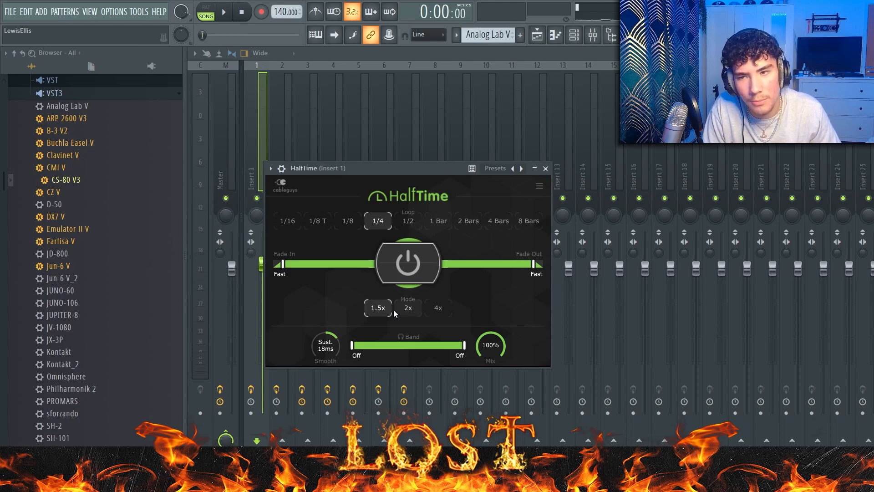
pyautogui.click(227, 13)
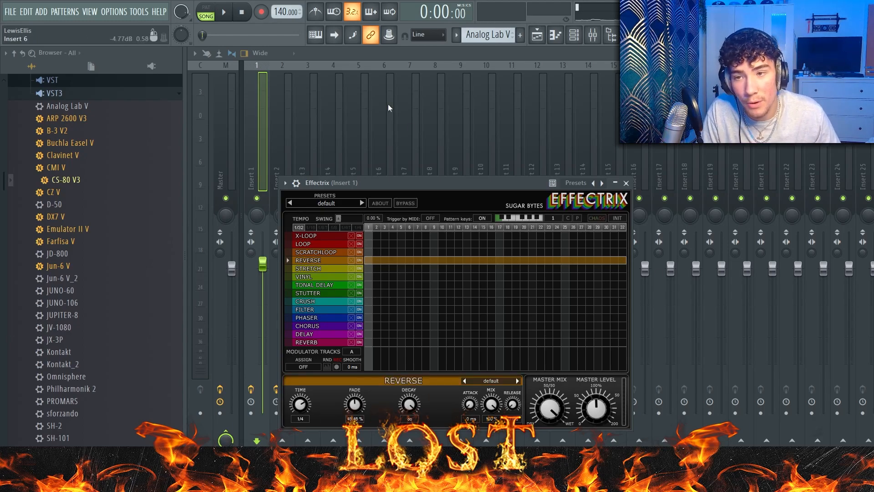
# Step: Listen to the vocal with the Effectrix reverse effect on Insert 1, and stop playback
pyautogui.click(224, 13)
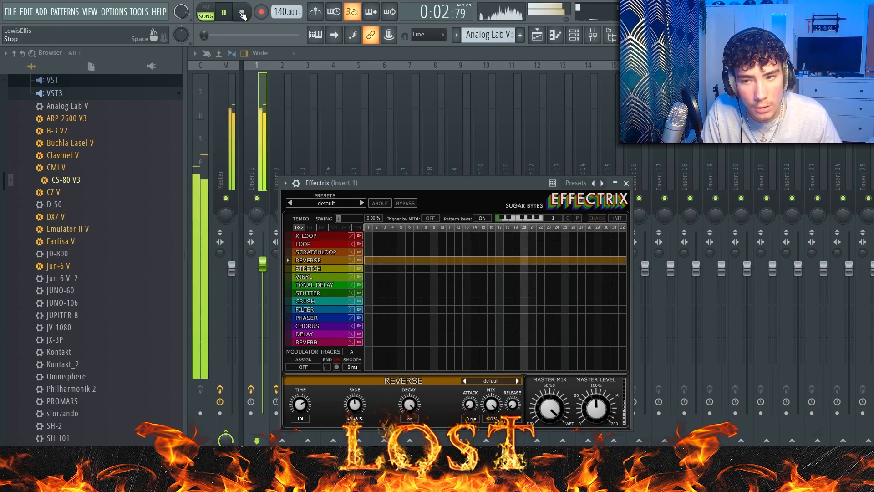
pyautogui.click(243, 14)
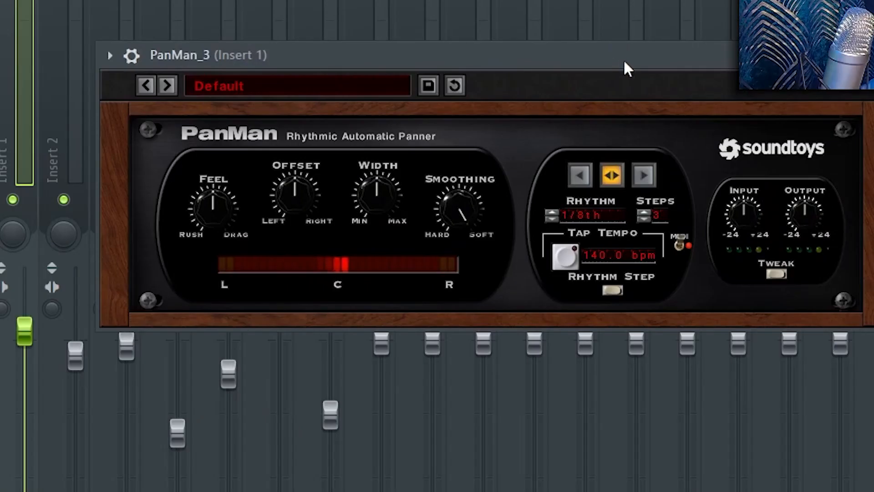
# Step: Audition the vocal with PanMan and ValhallaVintageVerb on Insert 1, closing both plugin windows and stopping playback
pyautogui.moveTo(624, 61); pyautogui.dragTo(573, 69)
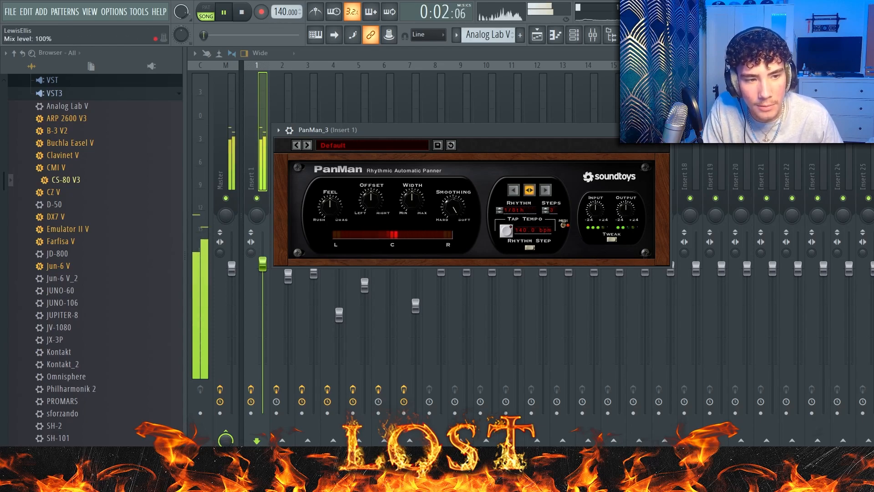
pyautogui.press('Escape')
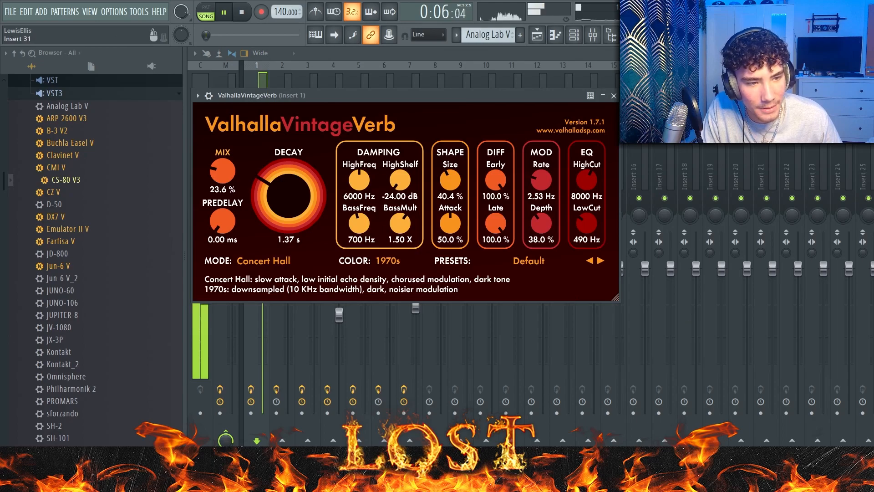
pyautogui.press('Escape')
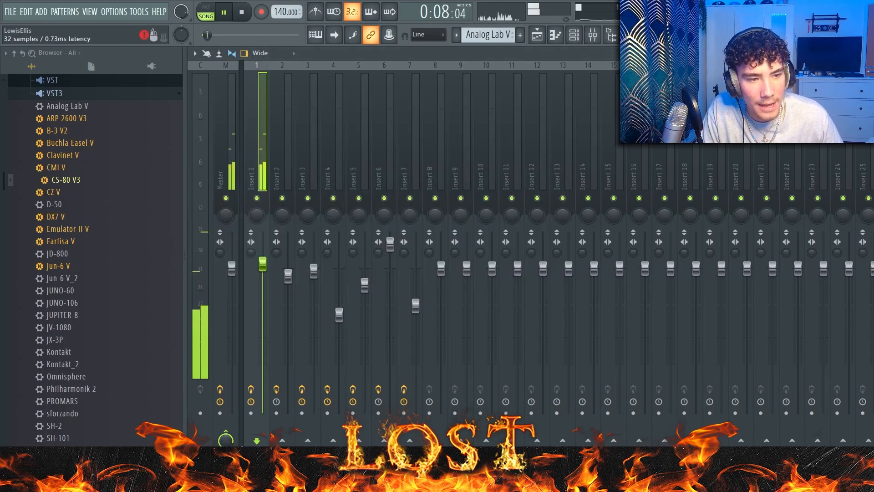
pyautogui.click(246, 16)
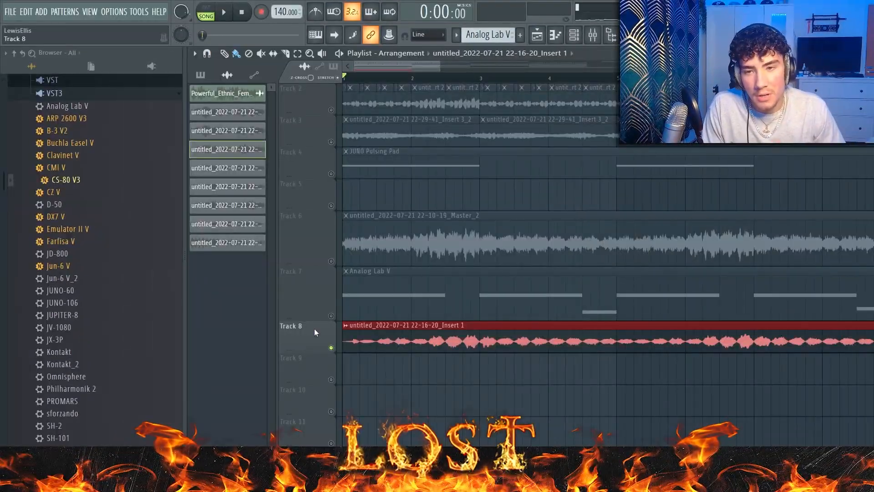
# Step: Open the settings of the Insert 1 audio clip on Track 8 and try a pitch shift of +200 cents
pyautogui.doubleClick(356, 329)
pyautogui.rightClick(425, 217)
pyautogui.click(441, 223)
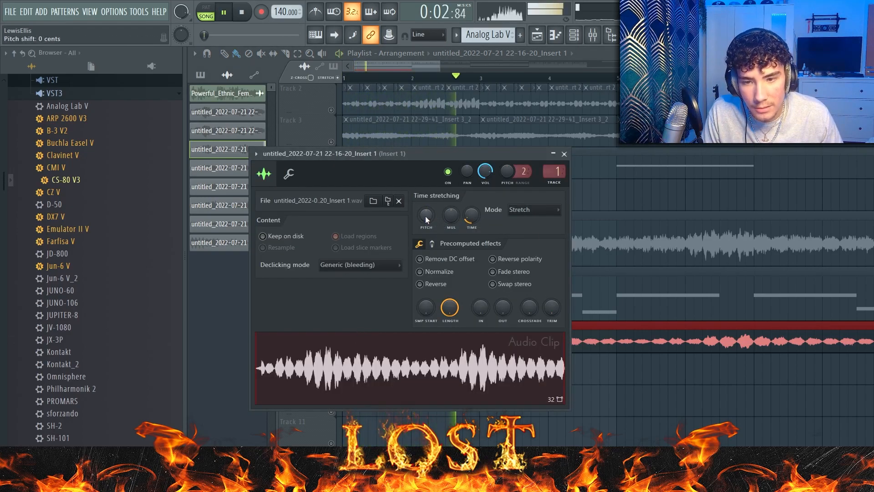
pyautogui.moveTo(425, 217); pyautogui.dragTo(425, 200)
pyautogui.scroll(-3, 605, 326)
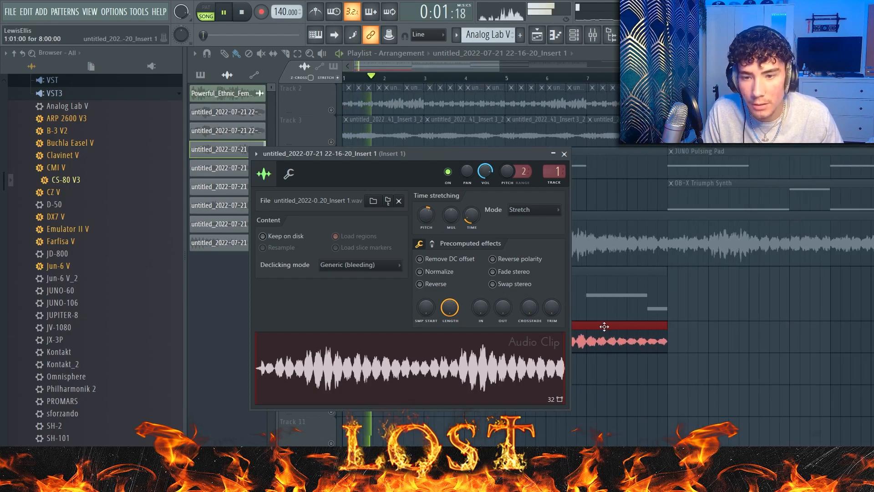
# Step: Reset the Insert 1 clip's pitch shift and delete the clip from Track 8
pyautogui.rightClick(428, 218)
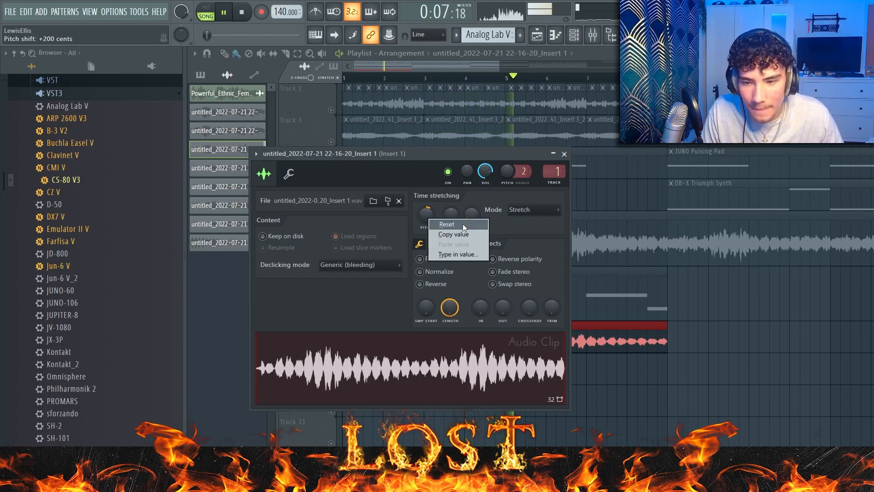
pyautogui.rightClick(617, 346)
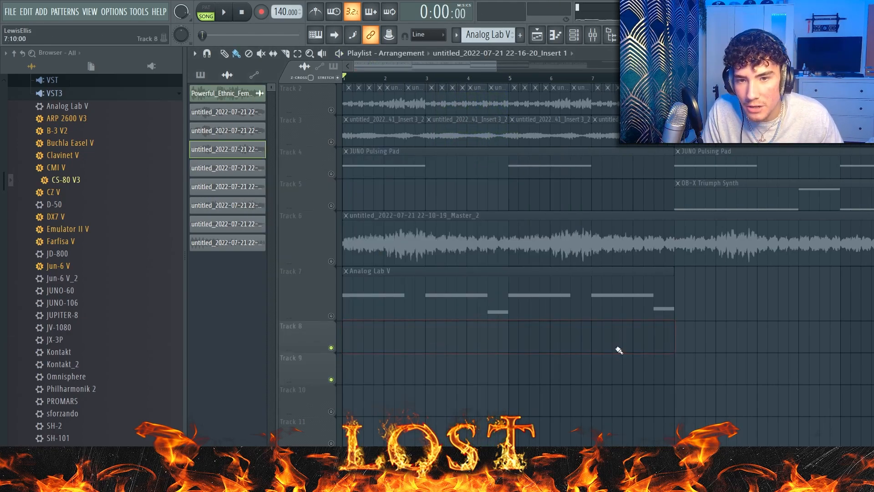
pyautogui.moveTo(227, 168); pyautogui.dragTo(382, 338)
pyautogui.moveTo(482, 346); pyautogui.dragTo(334, 348)
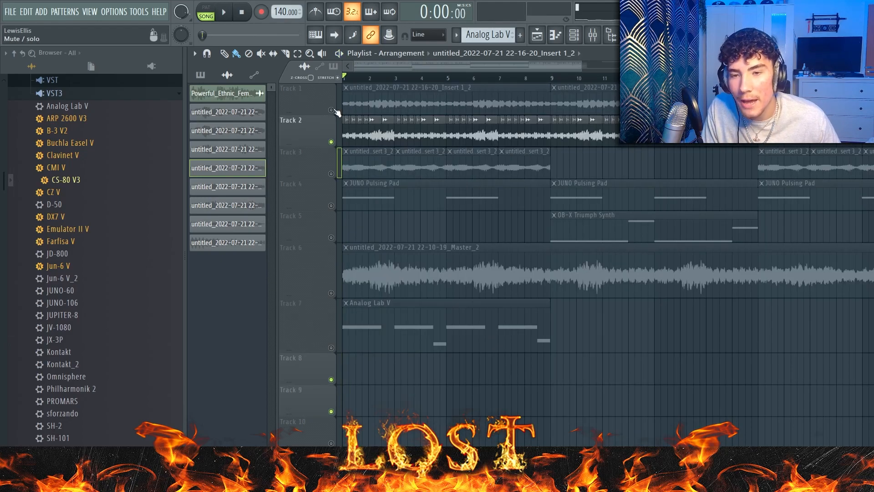
# Step: Play the chopped vocal clips on Track 2 on their own
pyautogui.click(332, 110)
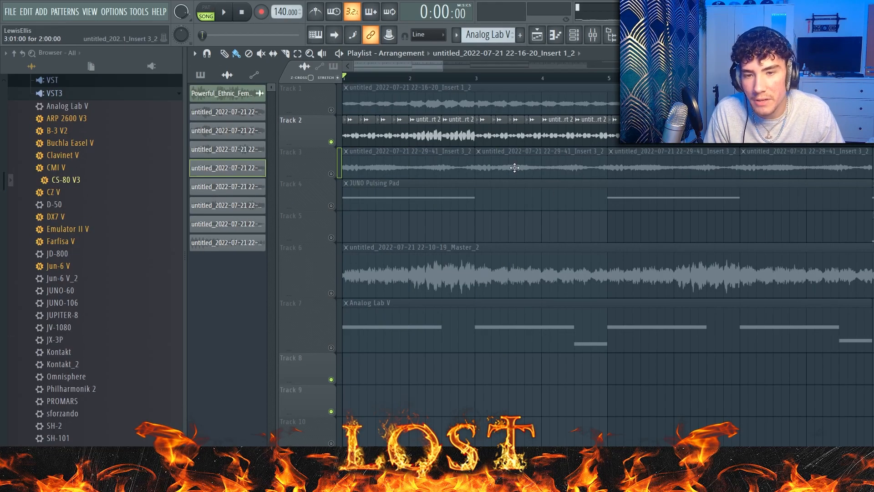
pyautogui.press('space')
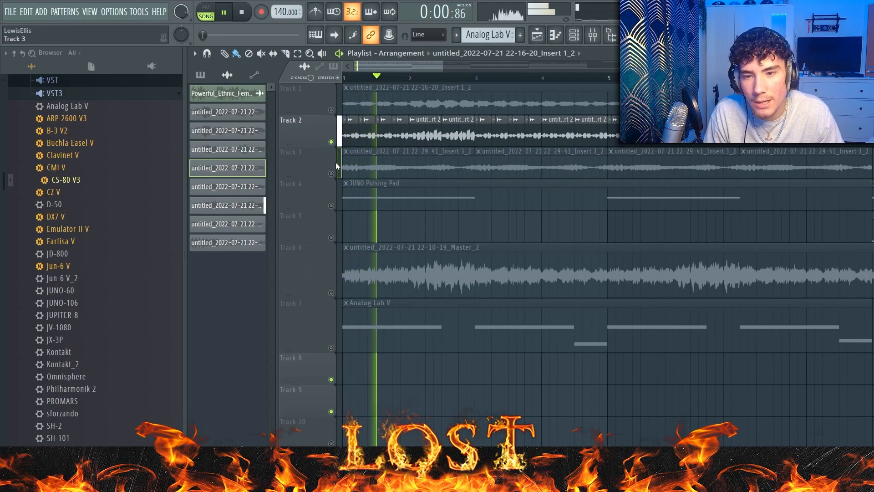
# Step: Stop playback and open the Portal effect on mixer Insert 2
pyautogui.click(593, 35)
pyautogui.press('space')
pyautogui.click(873, 86)
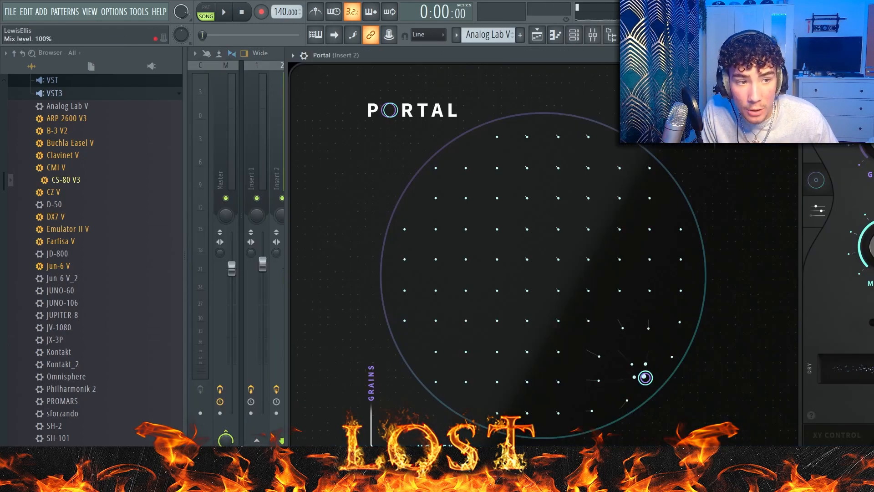
# Step: Show Portal's preset browser with the SPACESIGNALS preset on Insert 2 and return to the playlist
pyautogui.press('Escape')
pyautogui.click(872, 87)
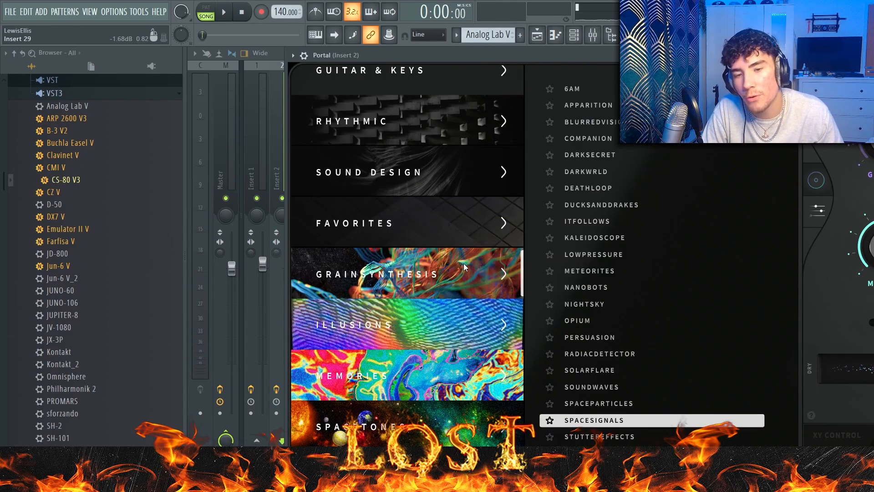
pyautogui.click(538, 35)
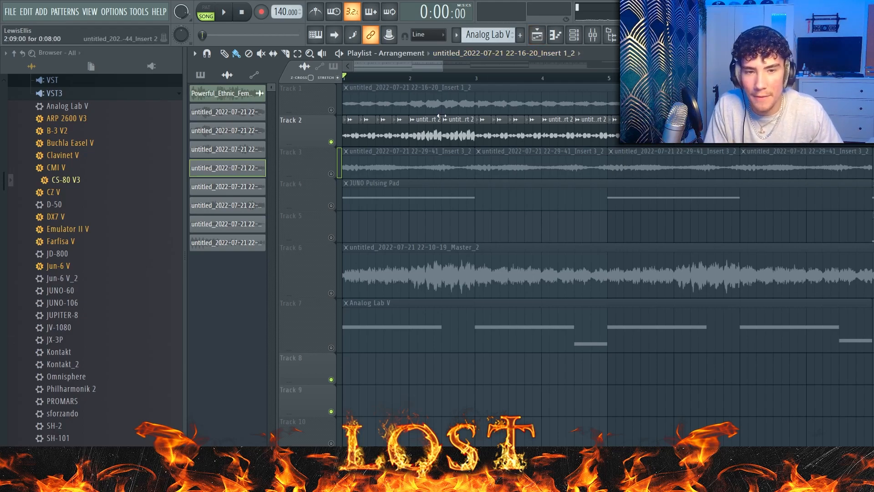
# Step: Play the chopped vocal clips on Track 2 up close in the playlist
pyautogui.scroll(3, 410, 129)
pyautogui.moveTo(770, 141); pyautogui.dragTo(77, 136)
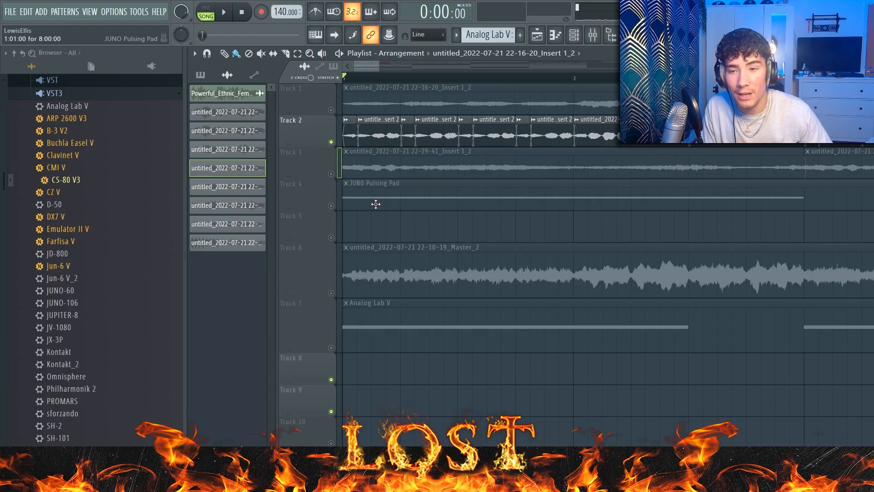
pyautogui.press('space')
pyautogui.scroll(-2, 377, 207)
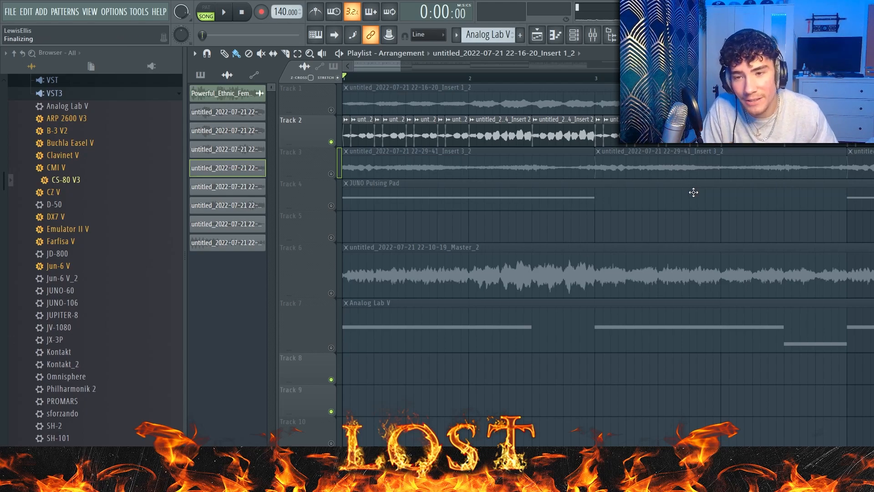
pyautogui.click(441, 158)
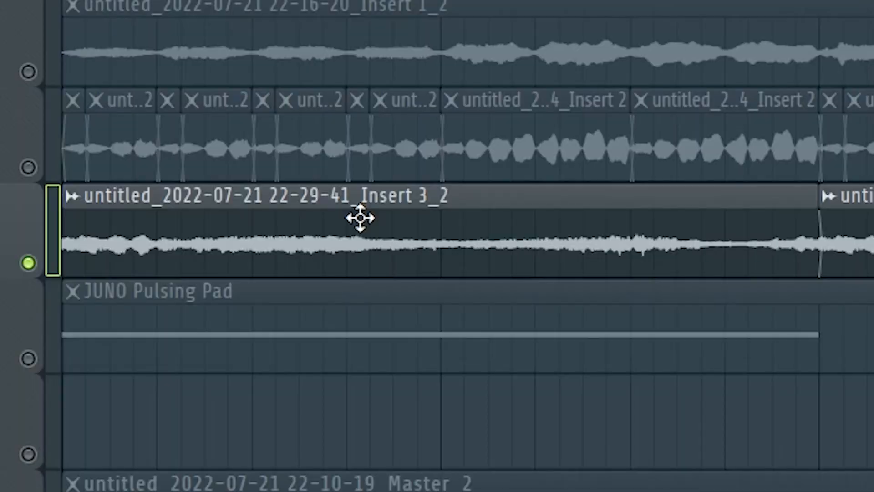
pyautogui.press('space')
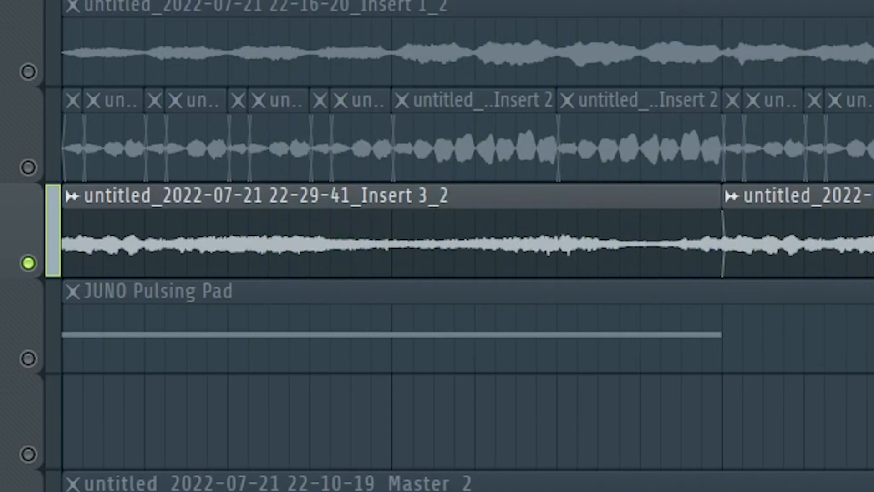
pyautogui.click(537, 34)
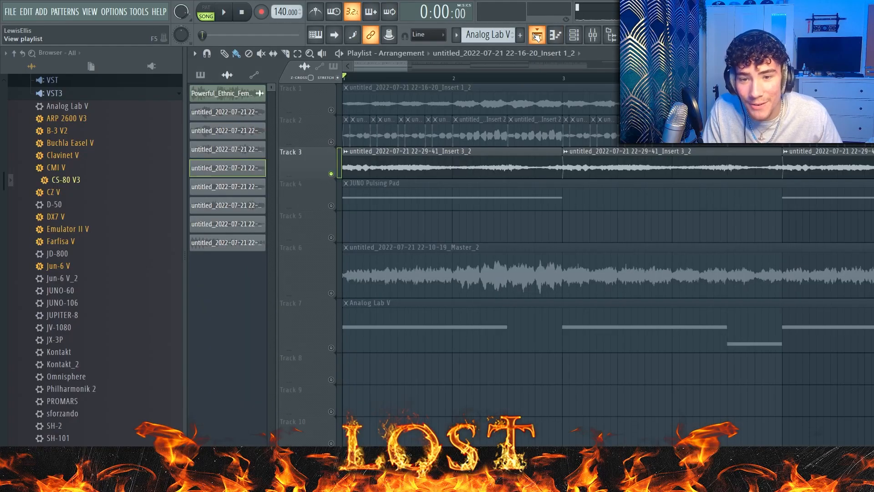
# Step: Turn off Reverse for the Insert 3_2 clip and play it with mixer Insert 3's effects bypassed
pyautogui.doubleClick(582, 158)
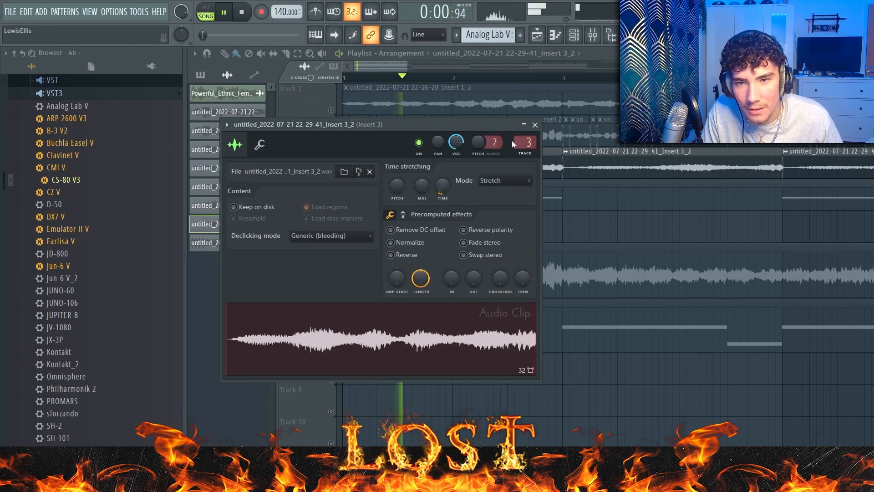
pyautogui.click(593, 38)
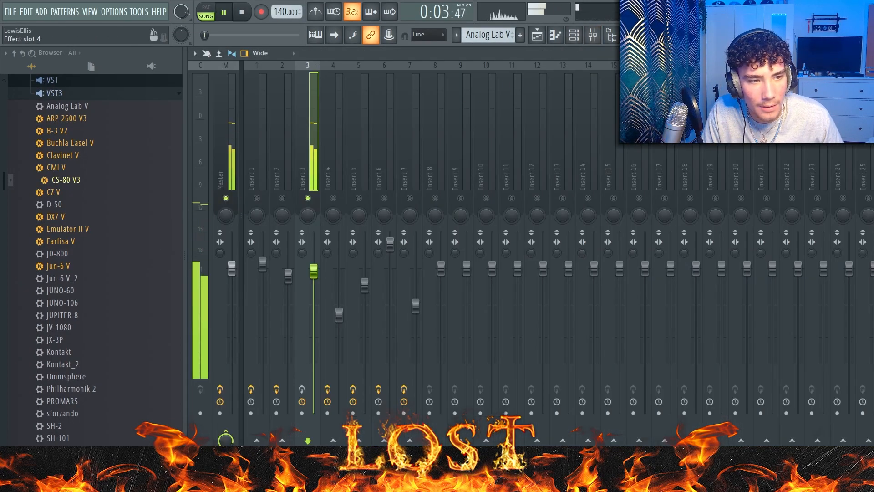
pyautogui.click(542, 35)
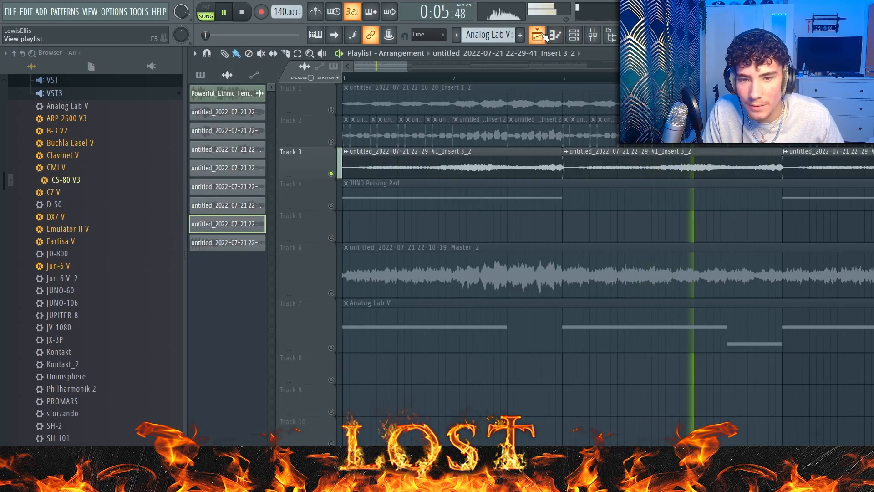
pyautogui.press('space')
pyautogui.click(593, 37)
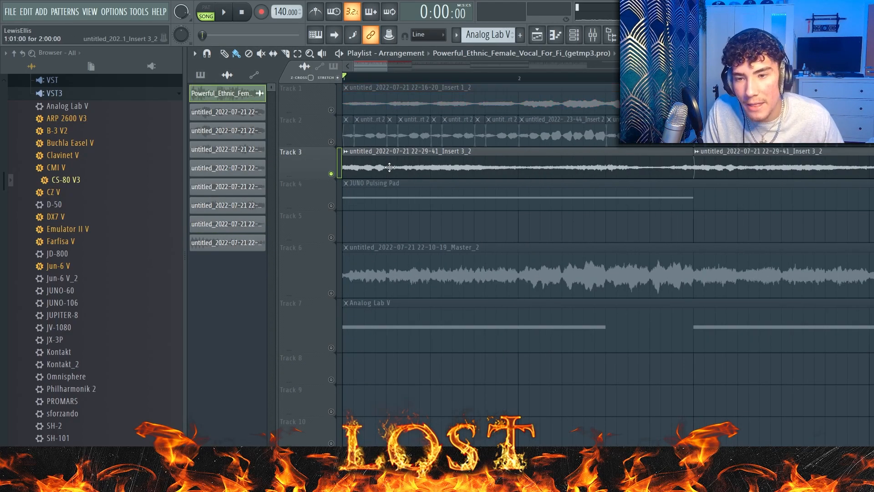
# Step: Play the Insert 3_2 clip on Track 3 with Reverse on and reopen its clip settings
pyautogui.doubleClick(388, 165)
pyautogui.press('space')
pyautogui.click(535, 124)
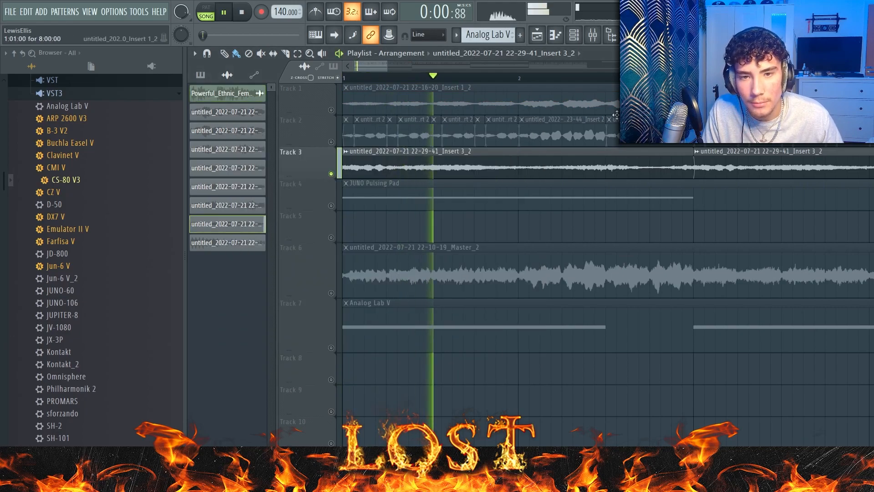
pyautogui.doubleClick(553, 174)
pyautogui.press('space')
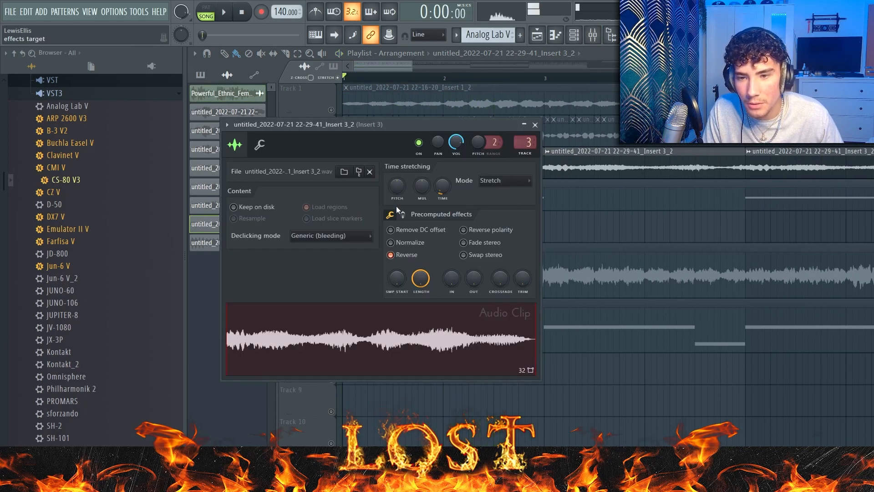
# Step: Play the reversed clip without effects from the mixer, and re-enable the effects on Insert 3
pyautogui.press('F9')
pyautogui.press('space')
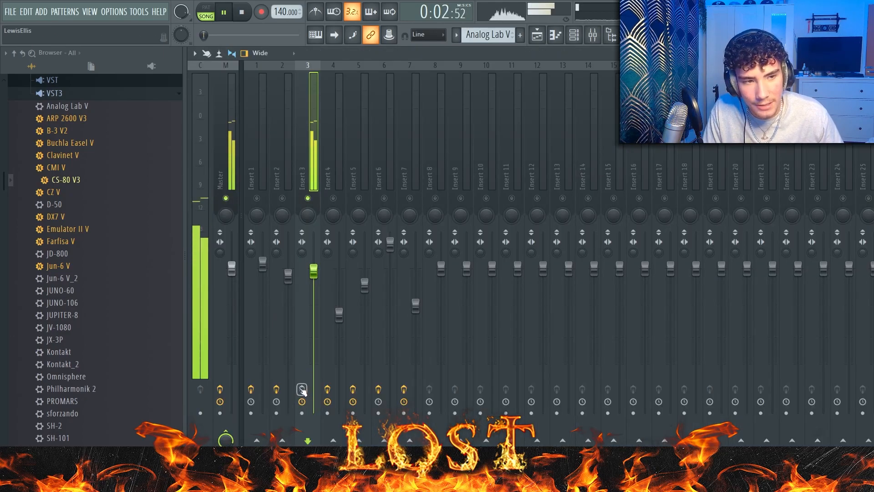
pyautogui.press('space')
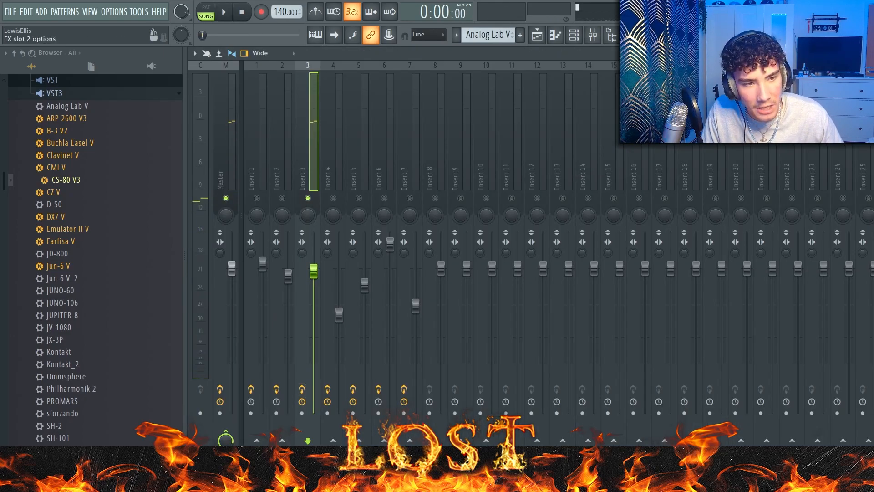
# Step: Play the reversed clip with the Fruity Chorus settings on Insert 3 open, and close the effect
pyautogui.press('space')
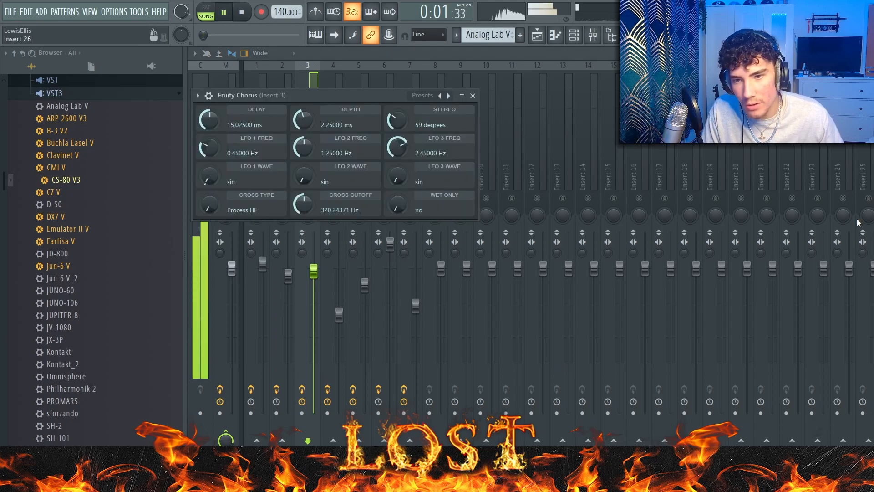
pyautogui.press('space')
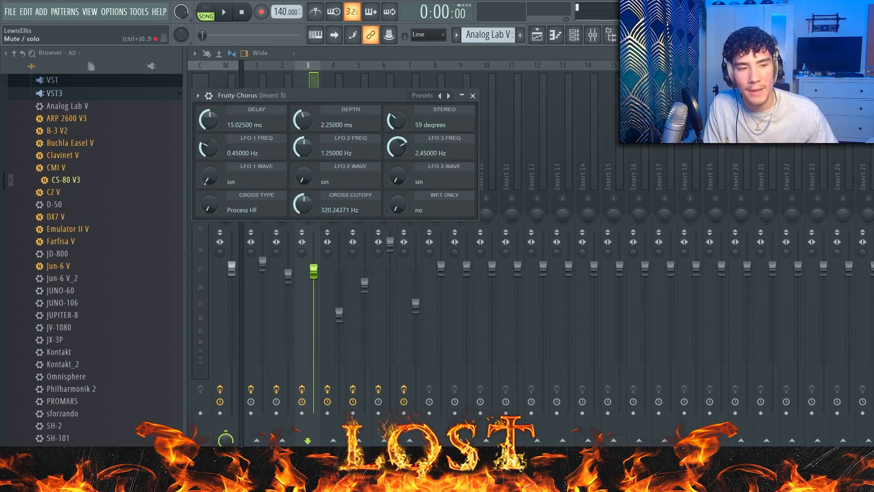
pyautogui.press('Escape')
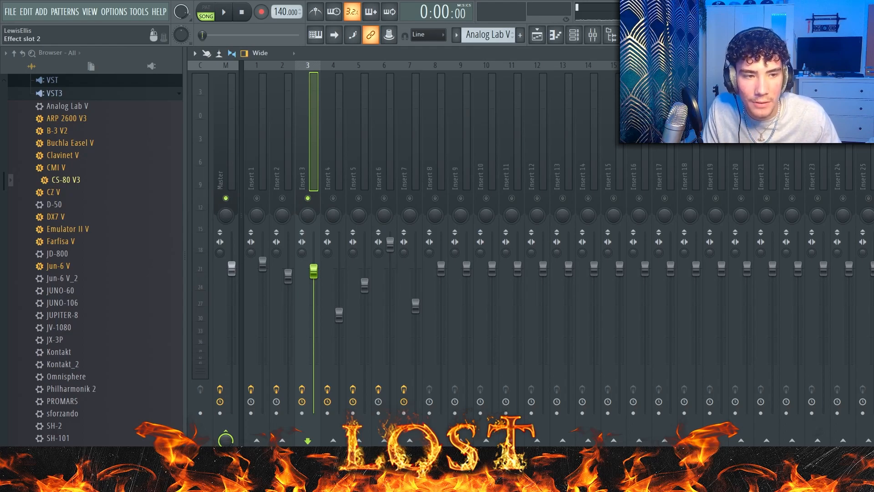
# Step: Play the clip through Effectrix on Insert 3 and examine the effect's Reverse row
pyautogui.press('space')
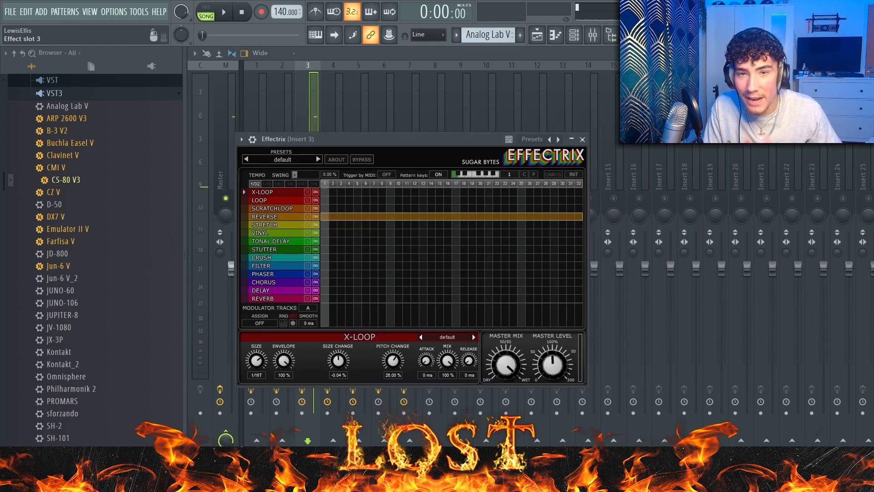
pyautogui.press('space')
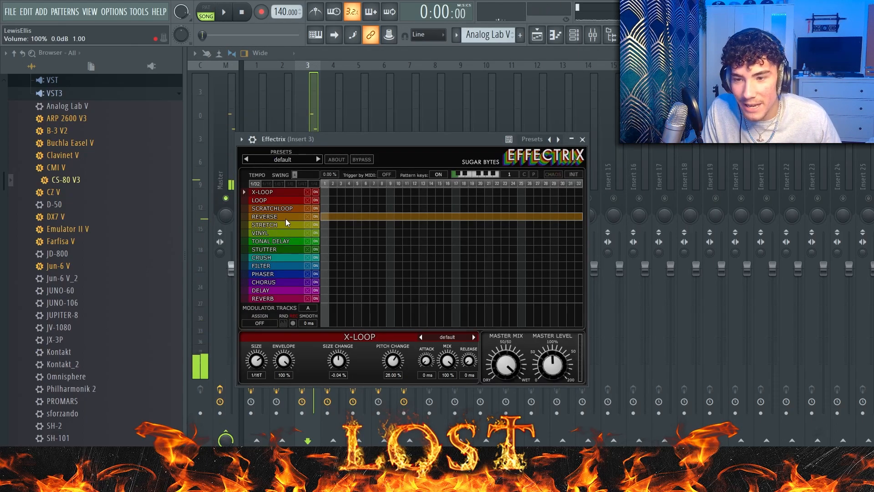
pyautogui.click(288, 217)
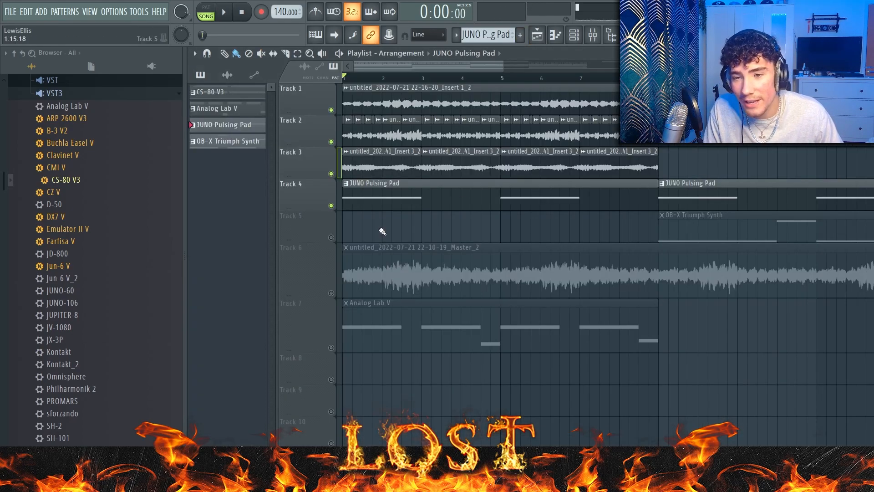
# Step: Show the JUNO Pulsing Pad's notes and sampler settings, and collapse the browser's plugin database
pyautogui.doubleClick(384, 190)
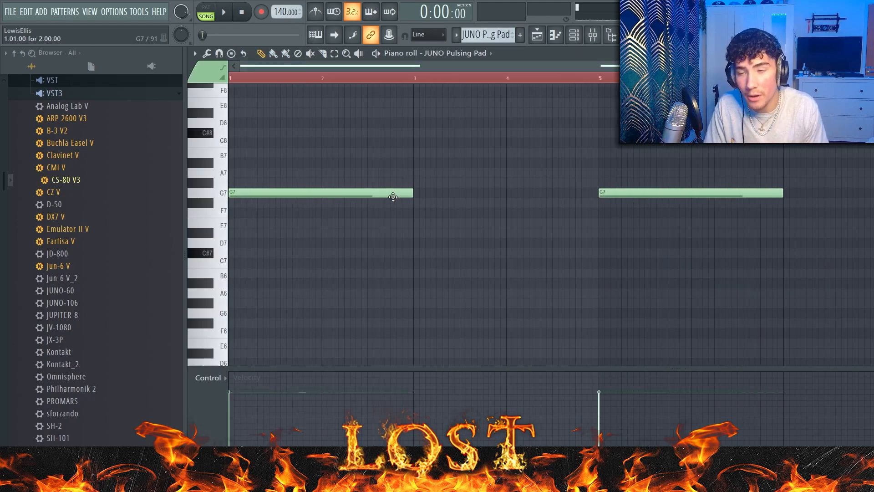
pyautogui.click(577, 33)
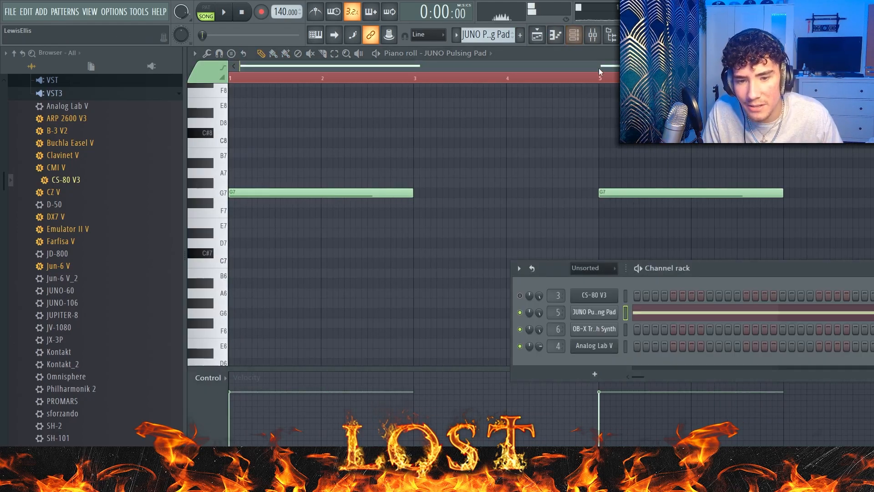
pyautogui.click(585, 314)
pyautogui.click(279, 188)
pyautogui.scroll(5, 140, 169)
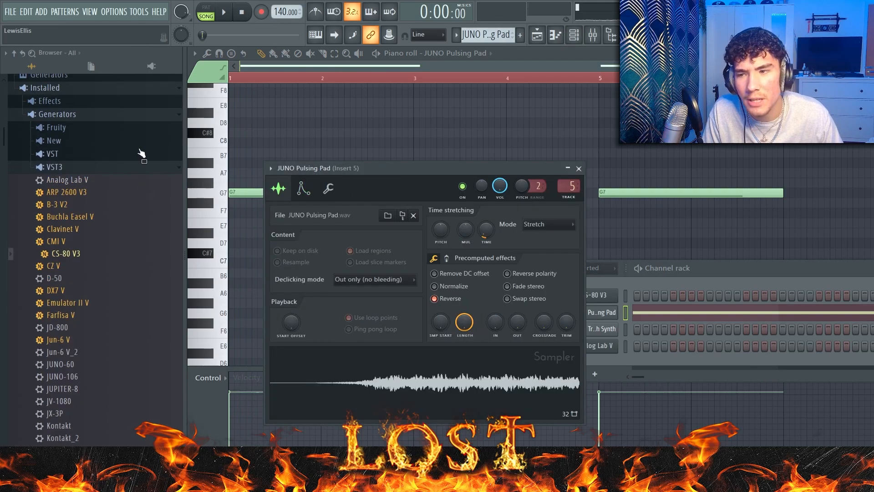
pyautogui.click(138, 114)
# Step: Examine the ValhallaVintageVerb, ShaperBox2, Fruity parametric EQ 2 and Fruity Stereo Shaper effects on mixer Insert 5
pyautogui.press('F9')
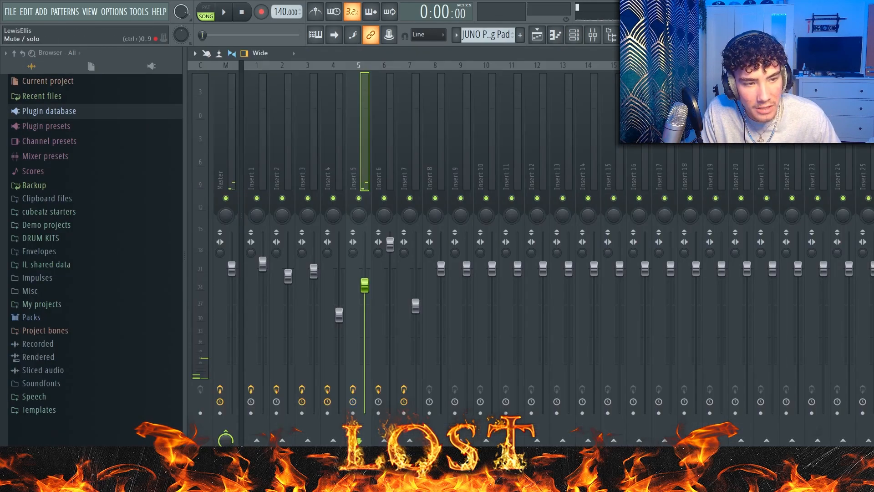
pyautogui.click(872, 87)
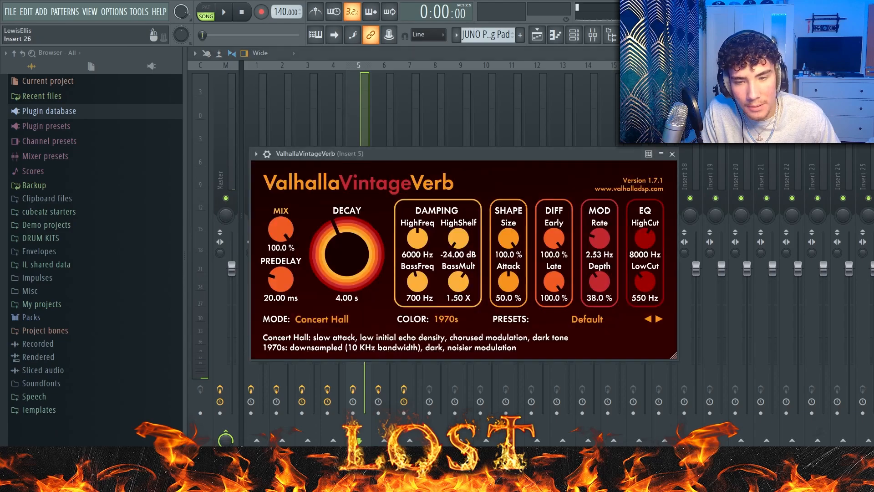
pyautogui.press('space')
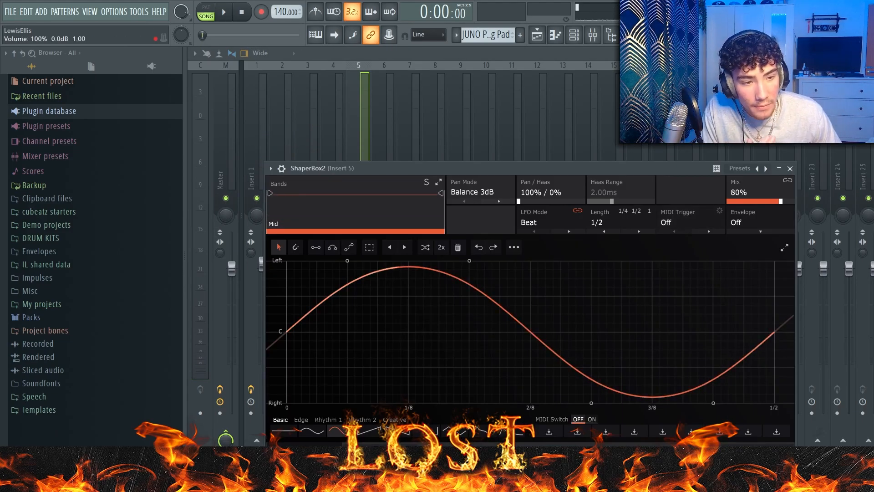
pyautogui.click(872, 100)
pyautogui.click(872, 114)
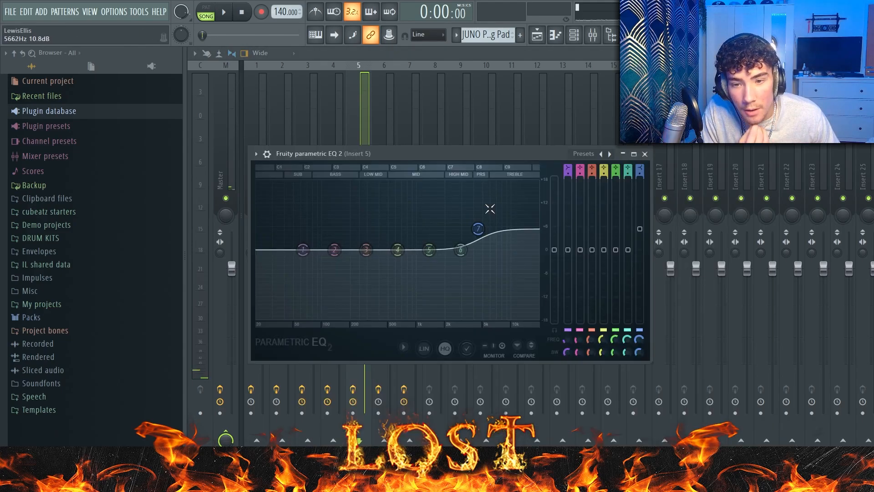
pyautogui.click(872, 227)
pyautogui.click(872, 228)
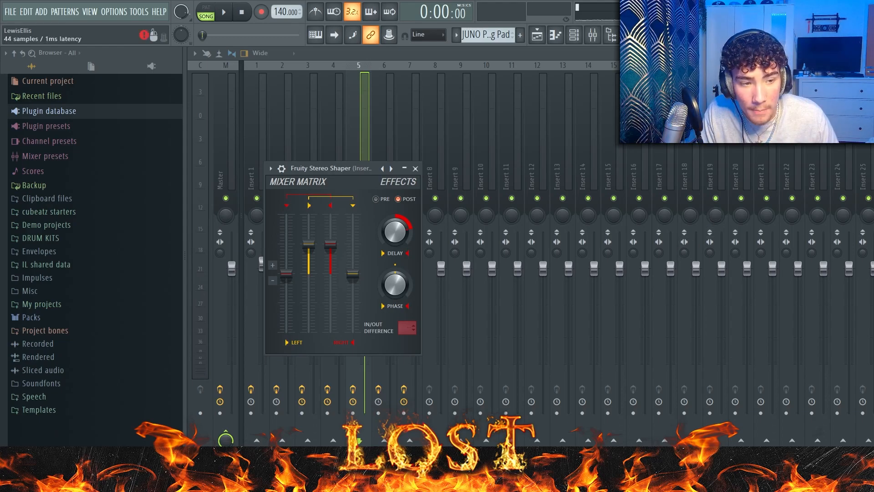
# Step: Play the JUNO Pulsing Pad on Track 4 on its own
pyautogui.click(539, 35)
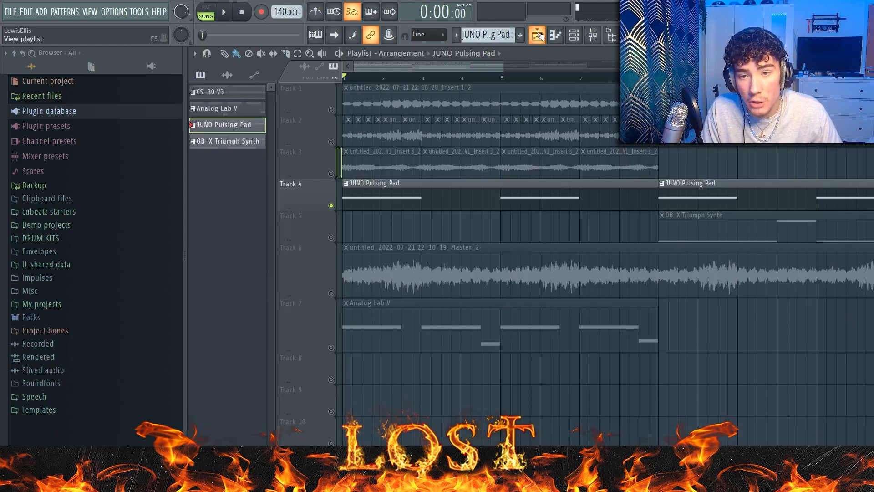
pyautogui.moveTo(337, 174); pyautogui.dragTo(337, 110)
pyautogui.press('space')
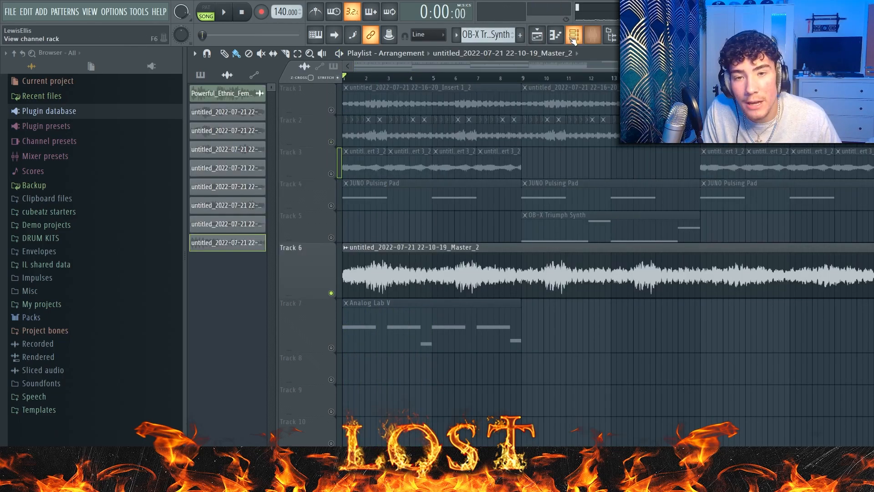
# Step: Examine the Fruity parametric EQ 2 curve on mixer Insert 7 during playback, and stop playback
pyautogui.press('F6')
pyautogui.press('F9')
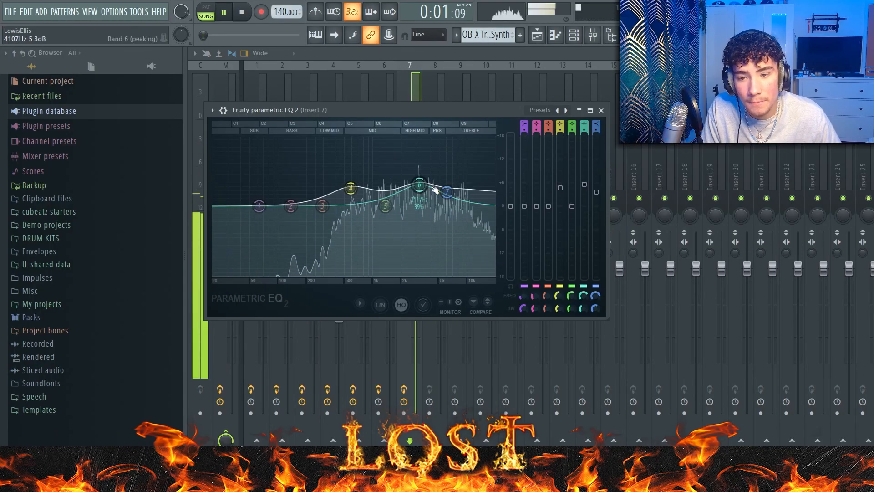
pyautogui.press('space')
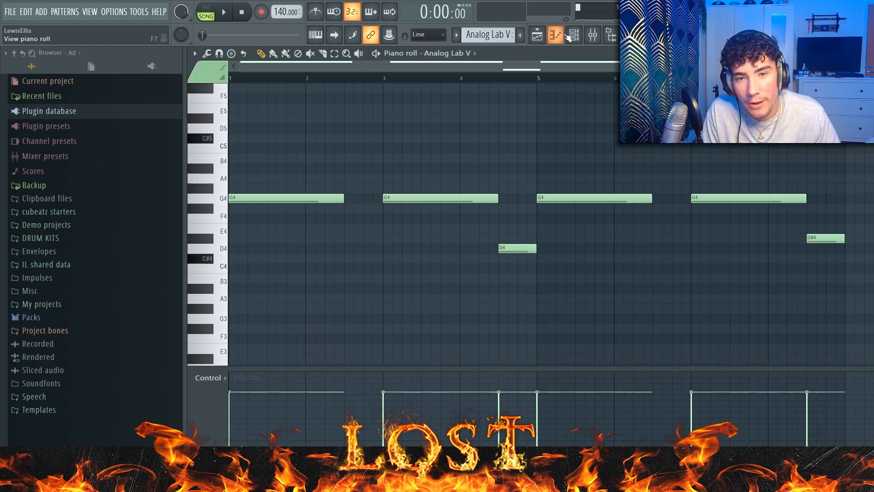
# Step: Switch playback to pattern mode and play the Analog Lab V pattern from the piano roll
pyautogui.click(572, 36)
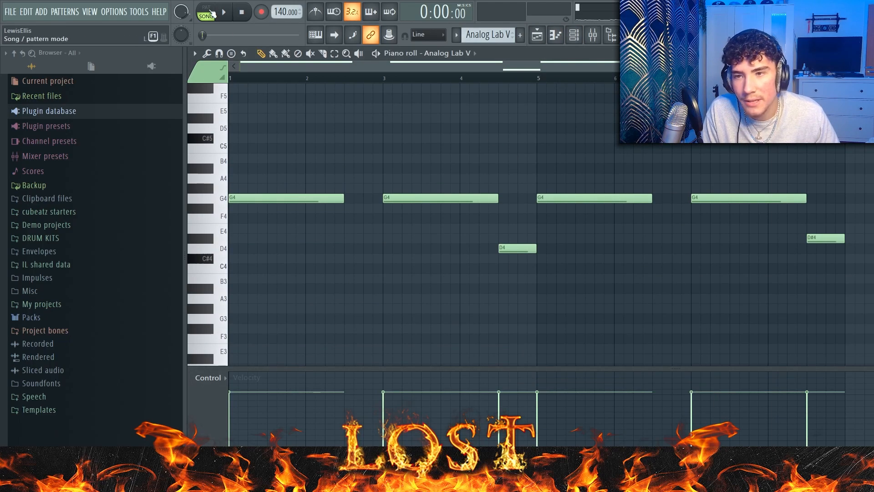
pyautogui.click(212, 13)
pyautogui.press('space')
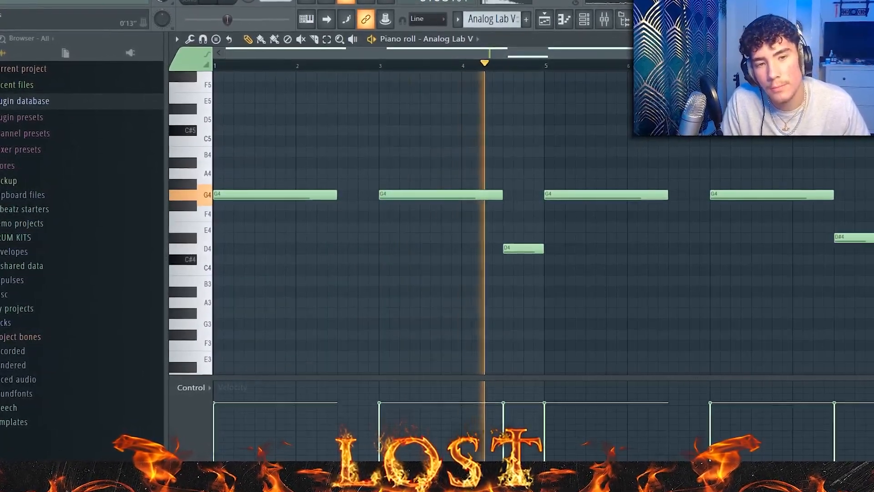
# Step: Stop the Analog Lab V pattern and play the full vocal and drum arrangement in the playlist from bar 9
pyautogui.press('space')
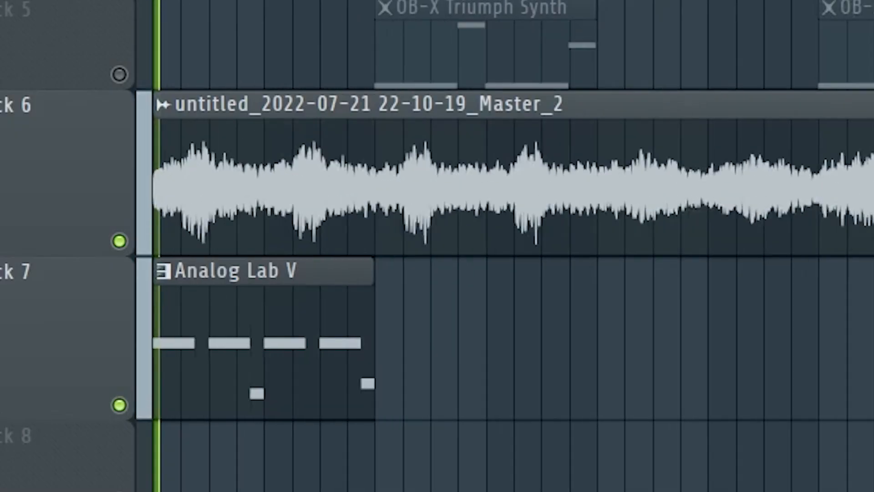
pyautogui.scroll(-1, 501, 255)
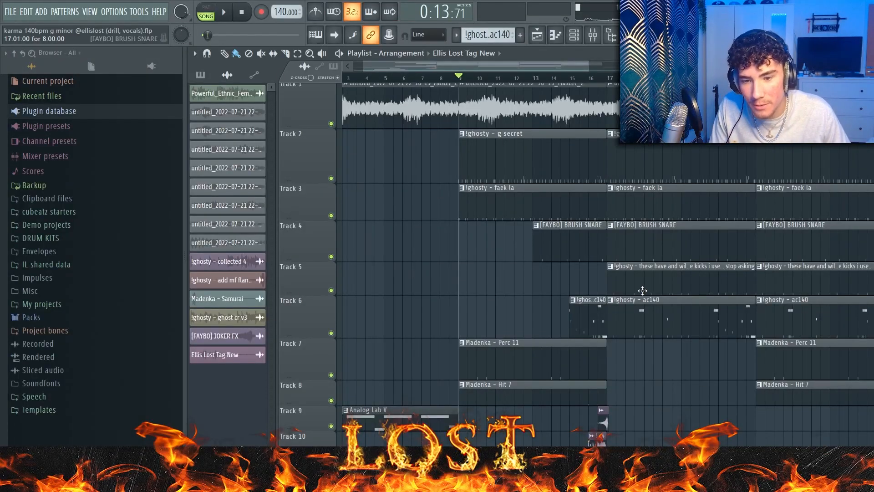
pyautogui.press('space')
pyautogui.scroll(-4, 640, 394)
pyautogui.scroll(2, 430, 423)
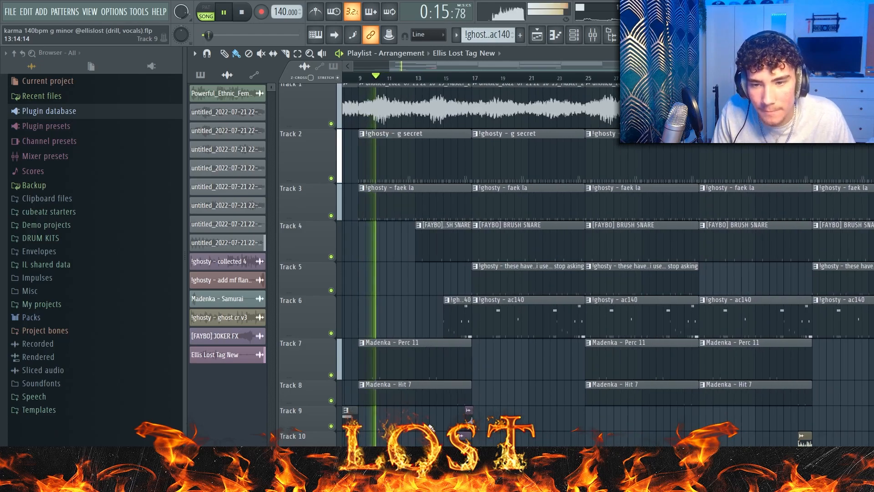
pyautogui.scroll(1, 509, 402)
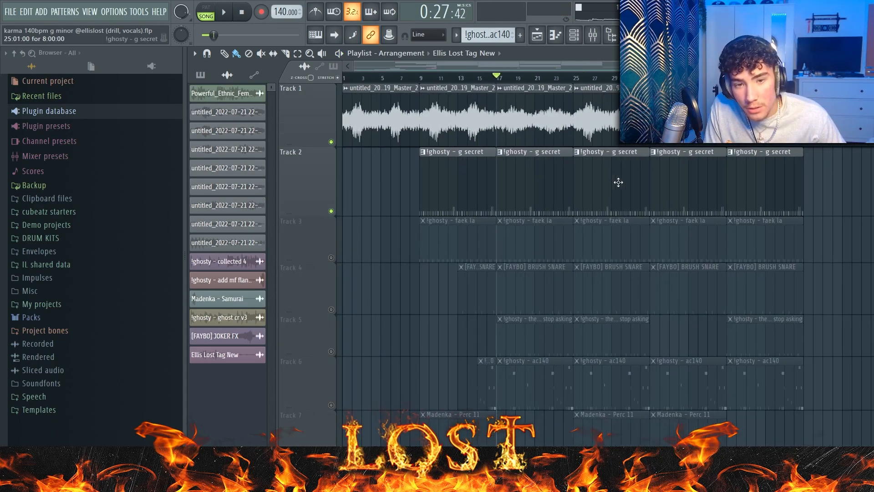
# Step: Open the !ghosty - g secret pattern from Track 2 in the piano roll and play it
pyautogui.click(558, 182)
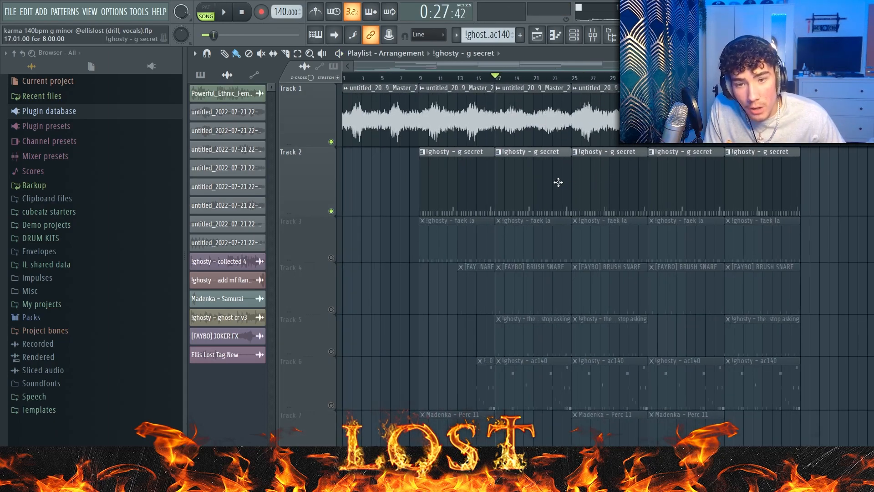
pyautogui.doubleClick(559, 184)
pyautogui.scroll(2, 493, 240)
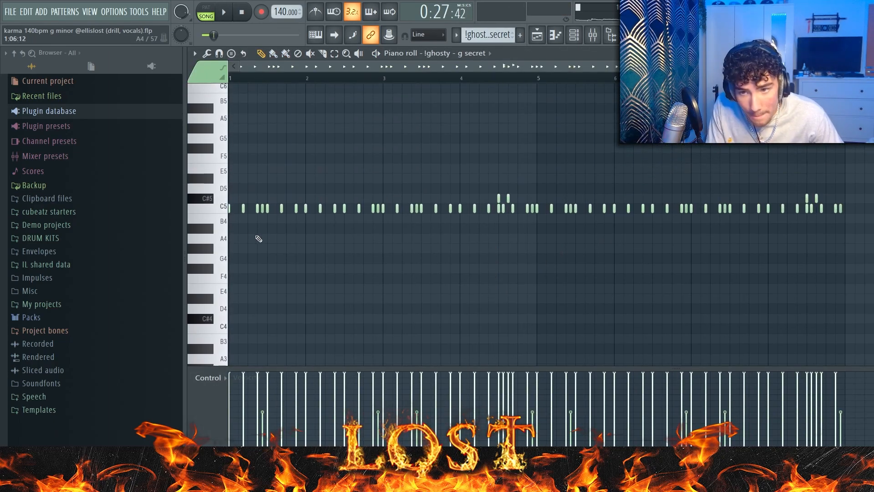
pyautogui.scroll(2, 431, 155)
pyautogui.press('space')
pyautogui.click(206, 14)
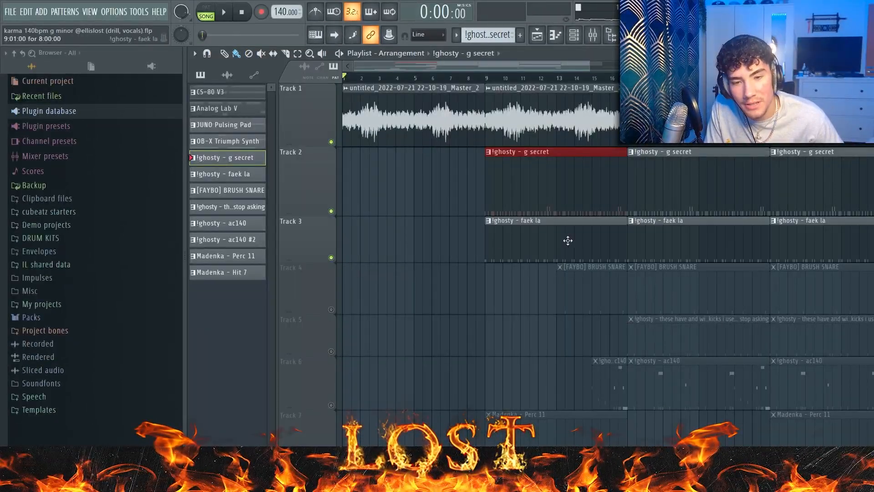
# Step: Review the !ghosty - faek la pattern on Track 3, and unmute Track 4 to open its [FAYBO] BRUSH SNARE pattern
pyautogui.doubleClick(554, 240)
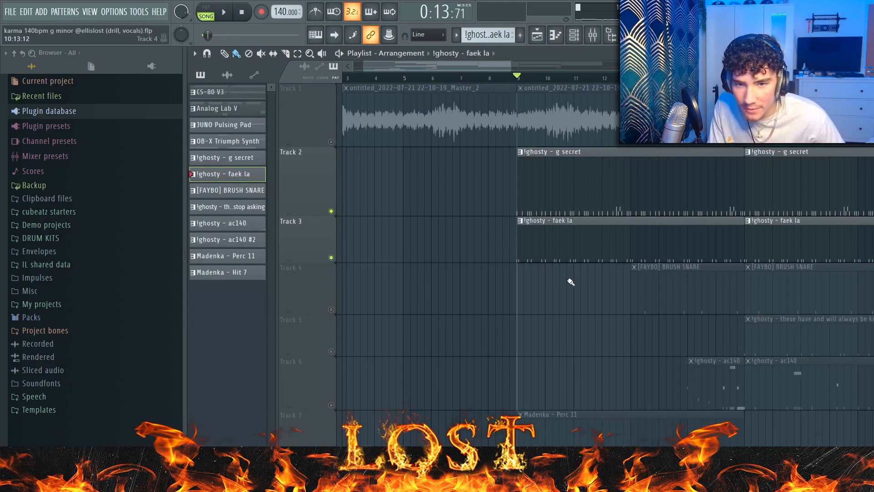
pyautogui.press('space')
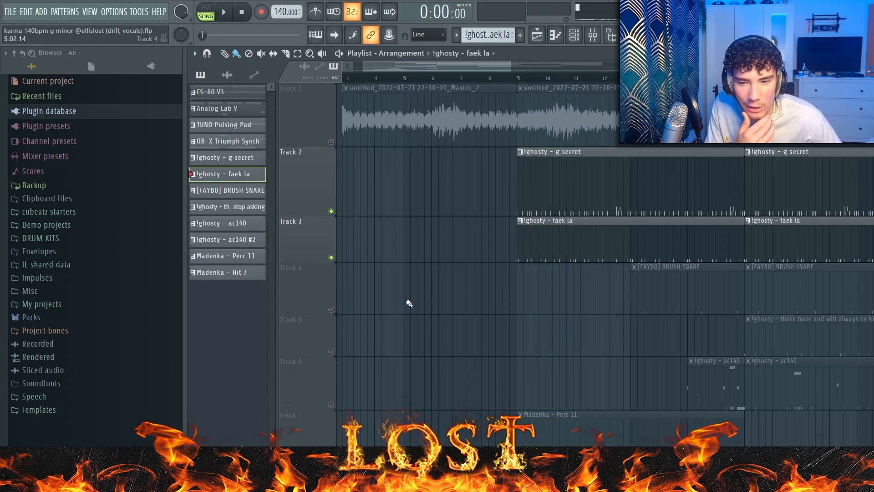
pyautogui.click(331, 310)
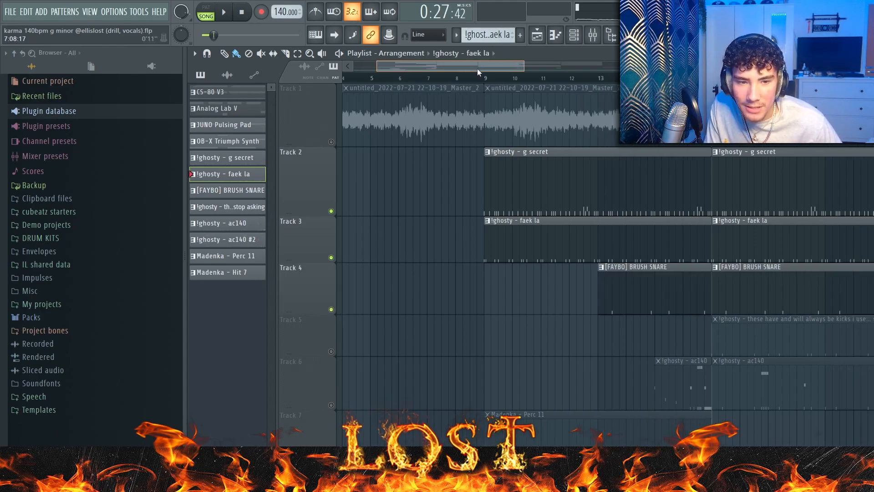
pyautogui.doubleClick(552, 275)
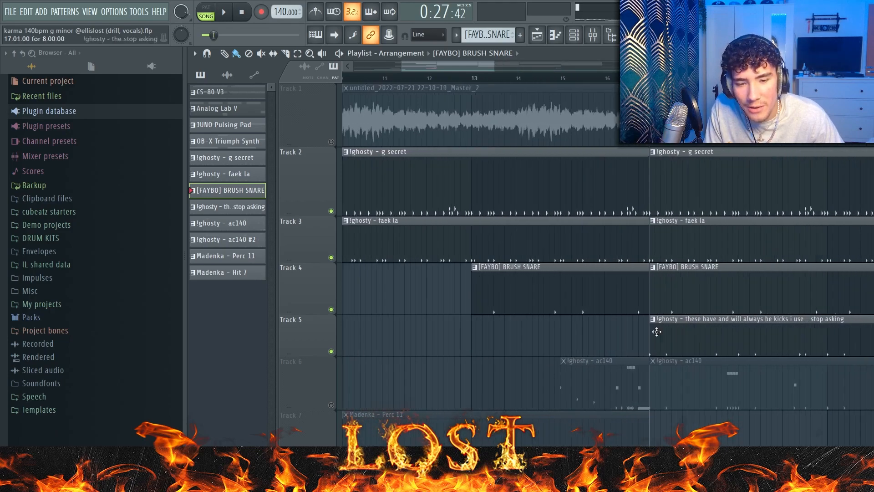
# Step: Examine the kick pattern from Track 5 in the piano roll and play the drums from bar 17
pyautogui.doubleClick(656, 332)
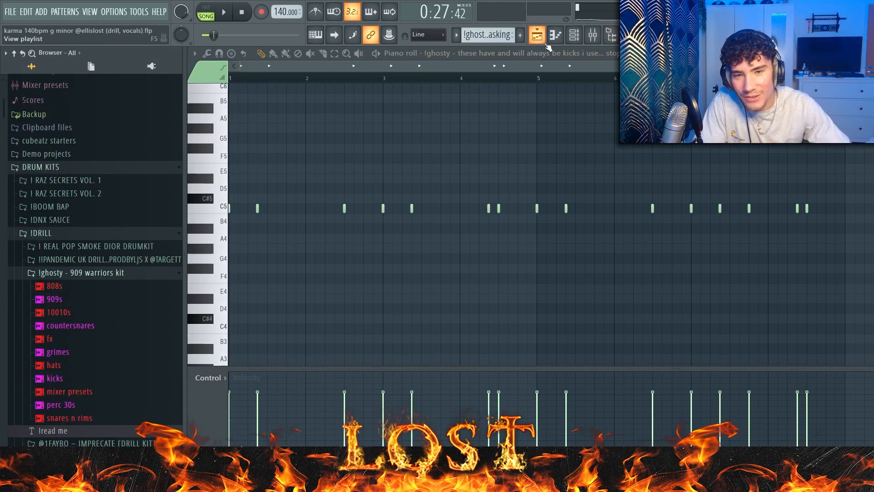
pyautogui.click(545, 44)
pyautogui.press('space')
pyautogui.scroll(-3, 703, 345)
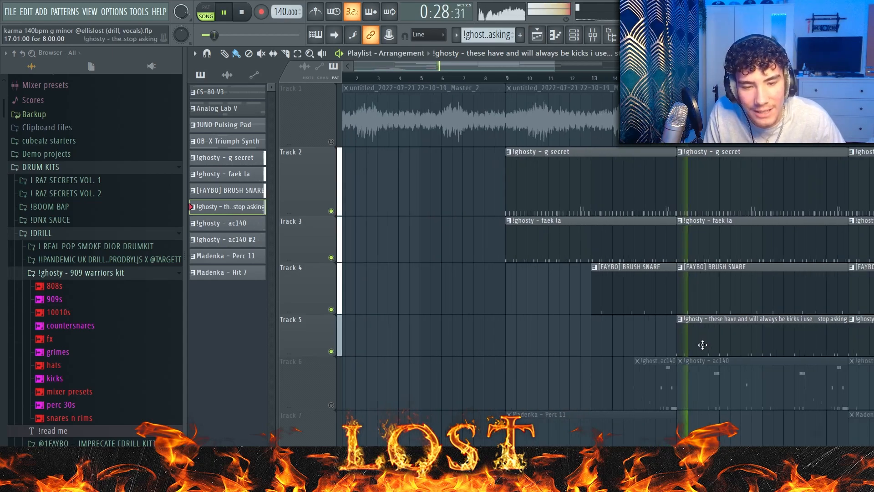
pyautogui.doubleClick(695, 343)
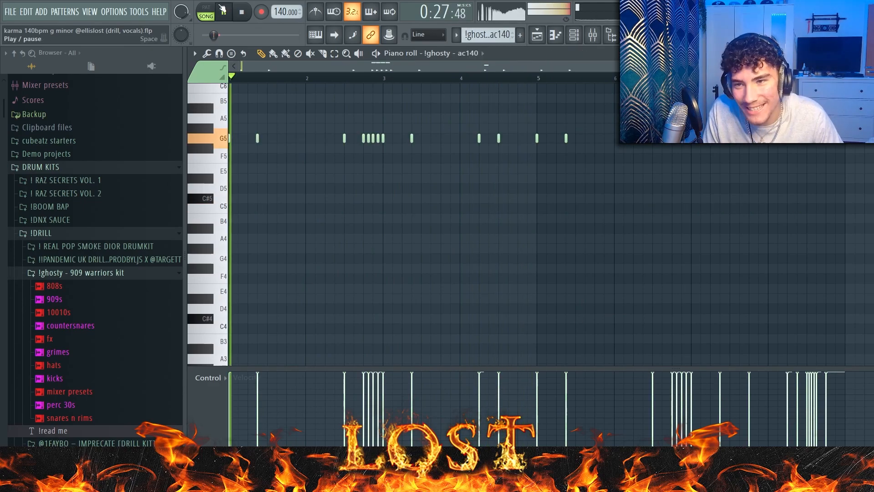
# Step: Examine the notes of the !ghosty - ac140 pattern in the piano roll during playback
pyautogui.scroll(3, 279, 138)
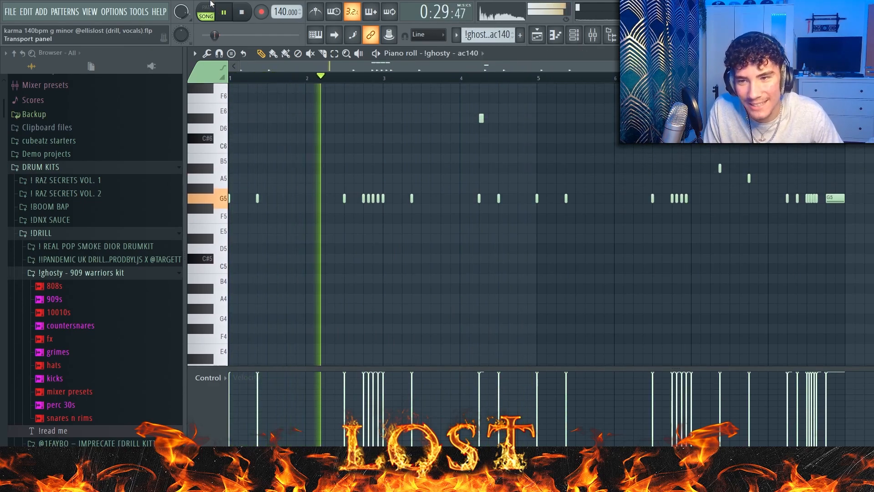
pyautogui.scroll(5, 451, 228)
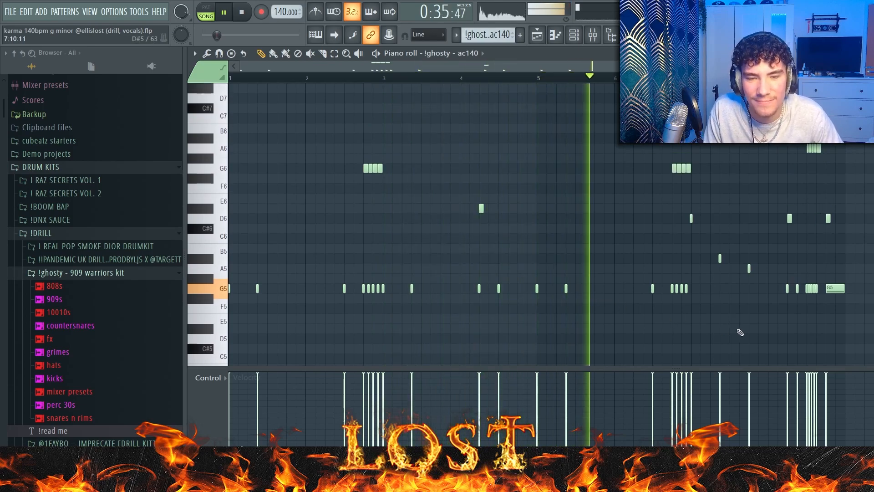
pyautogui.scroll(1, 741, 332)
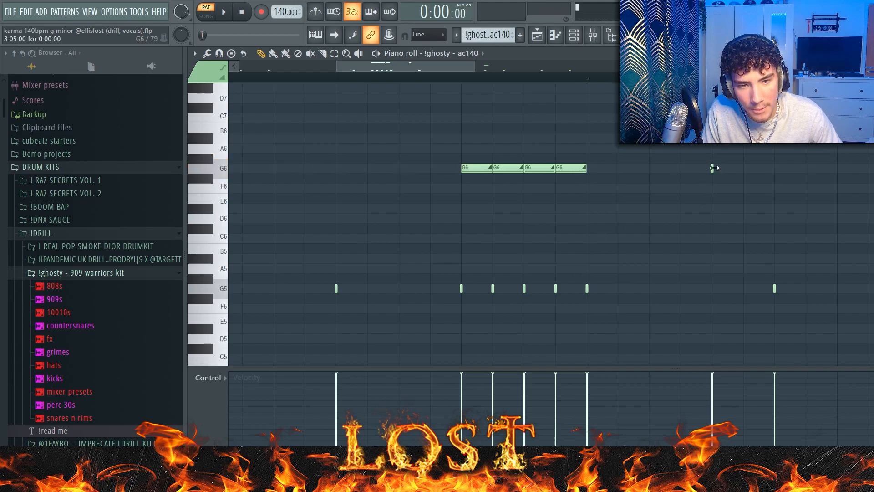
# Step: Make the G6 note at 3:05:00 a slide note, and delete the second G6 and G5 notes of the roll before bar 3
pyautogui.doubleClick(713, 168)
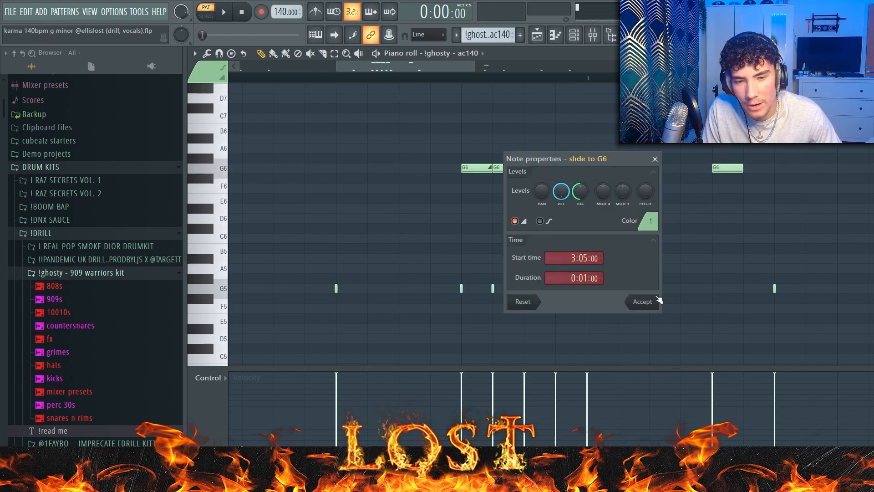
pyautogui.click(642, 301)
pyautogui.rightClick(505, 173)
pyautogui.rightClick(493, 288)
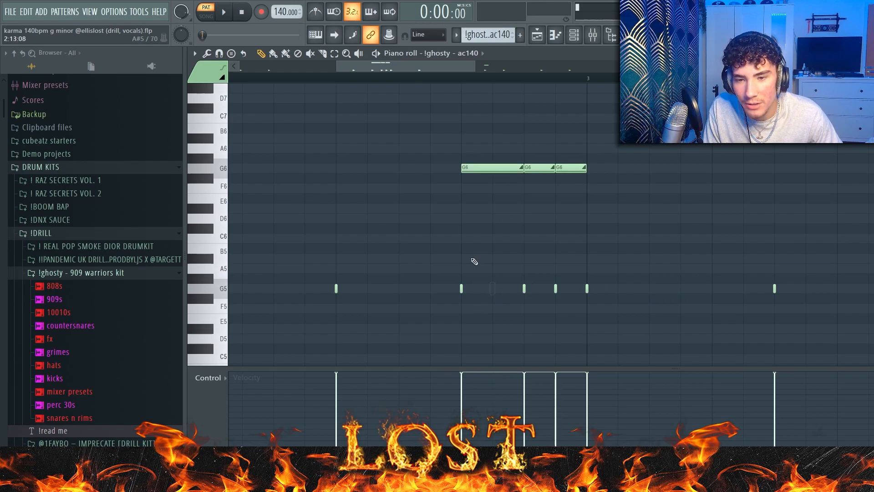
# Step: Play the !ghosty - ac140 pattern and examine its slides and pitch changes from bar 6 to bar 8
pyautogui.click(330, 78)
pyautogui.press('space')
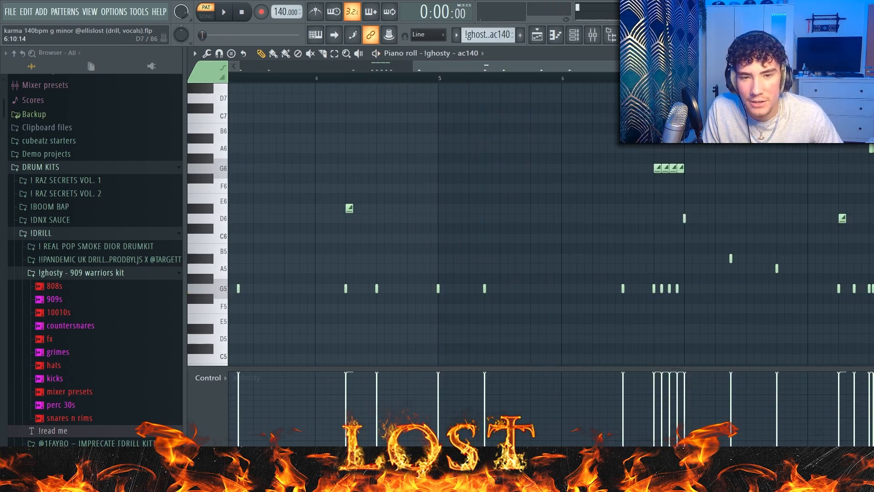
pyautogui.moveTo(791, 303); pyautogui.dragTo(672, 206)
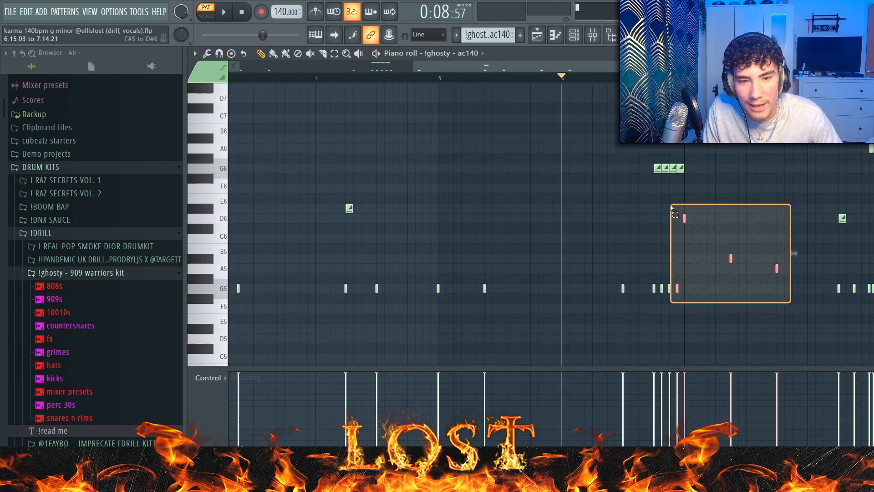
pyautogui.scroll(3, 688, 294)
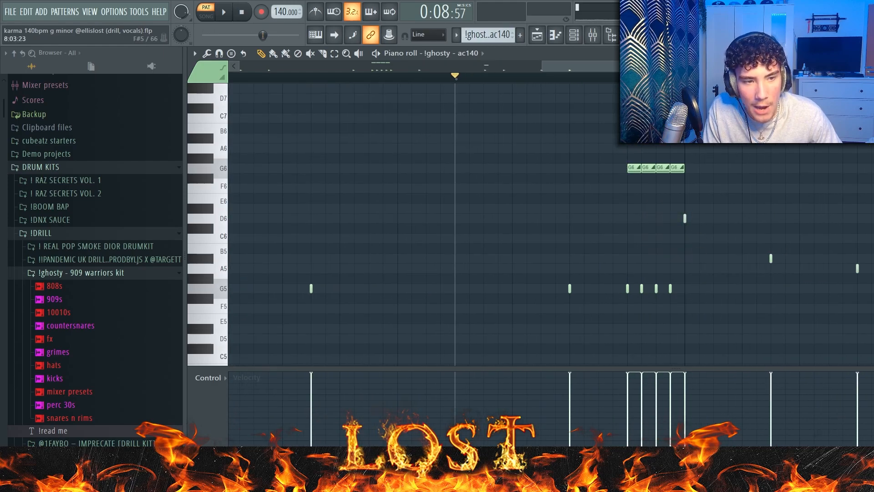
pyautogui.scroll(-3, 774, 303)
pyautogui.scroll(3, 751, 292)
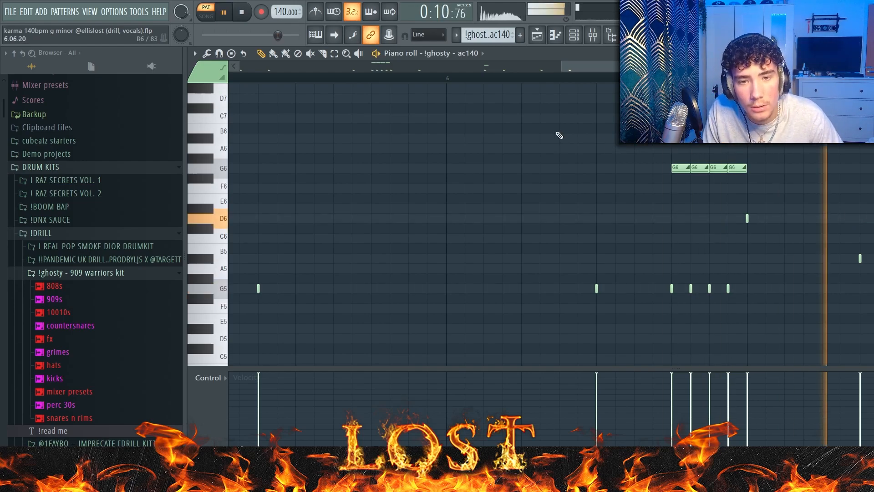
pyautogui.scroll(-3, 765, 260)
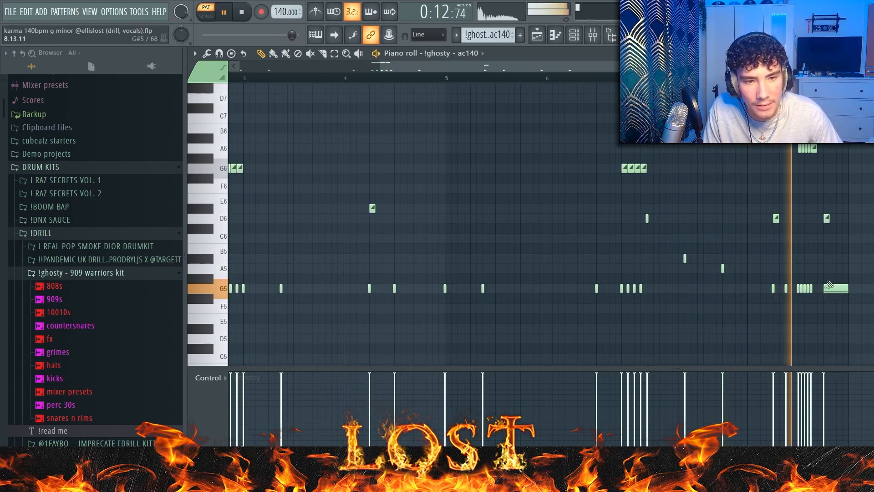
pyautogui.scroll(4, 835, 232)
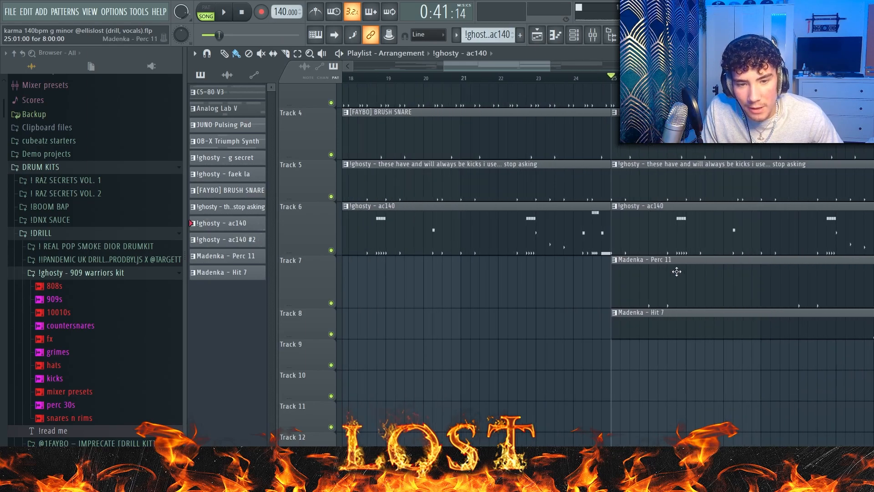
# Step: Open the Madenka - Perc 11 pattern from Track 7, play it and display the notes' pan values
pyautogui.doubleClick(675, 271)
pyautogui.press('space')
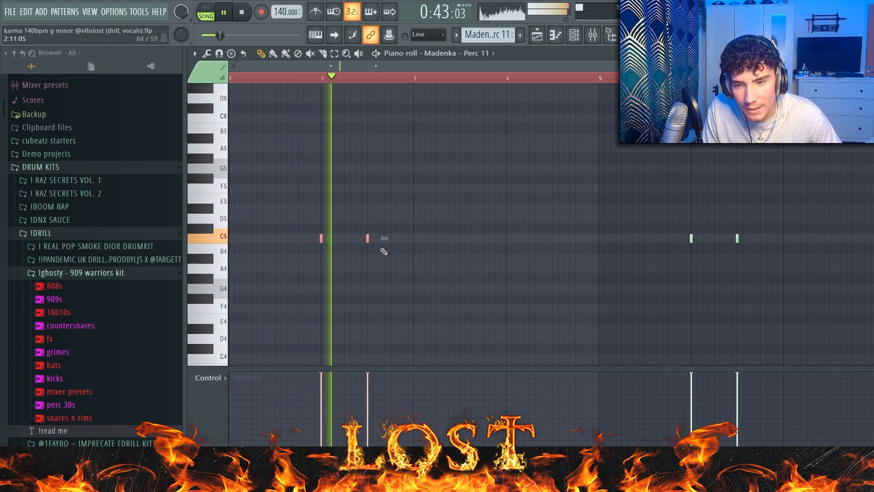
pyautogui.scroll(2, 382, 255)
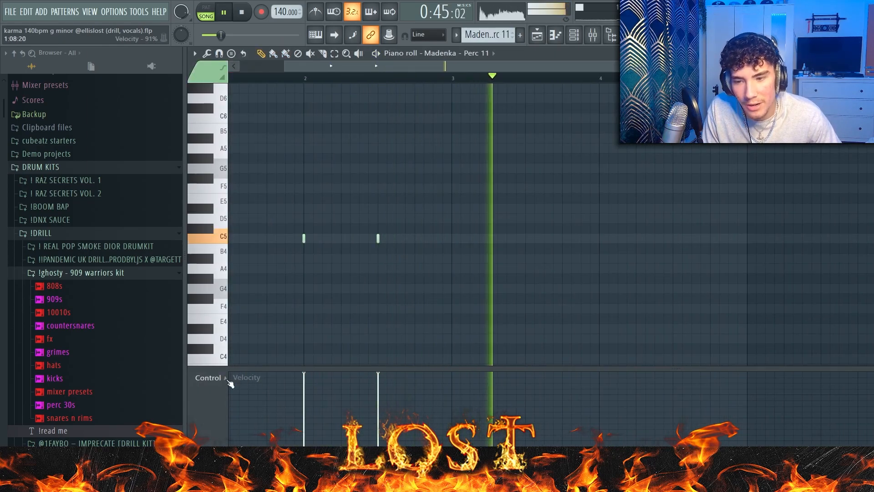
pyautogui.click(208, 377)
pyautogui.click(237, 409)
pyautogui.scroll(-2, 335, 326)
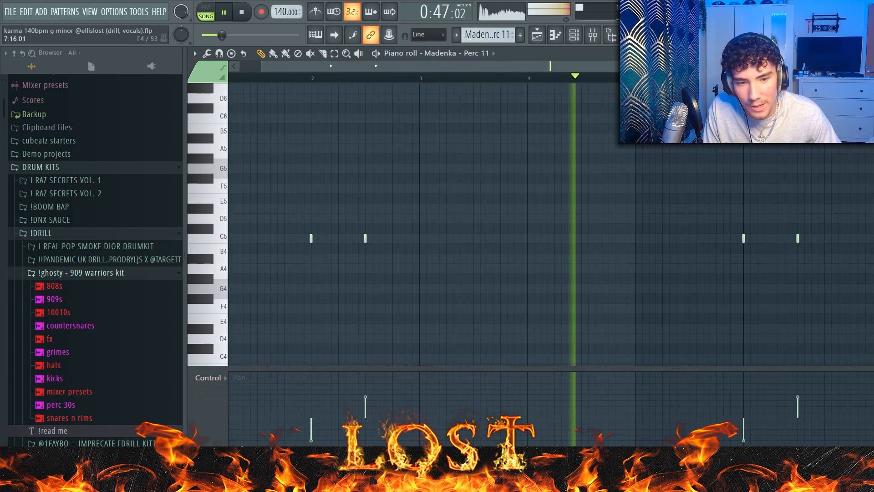
# Step: Open the Madenka - Hit 7 pattern from Track 8 in the piano roll and select its two notes
pyautogui.click(538, 35)
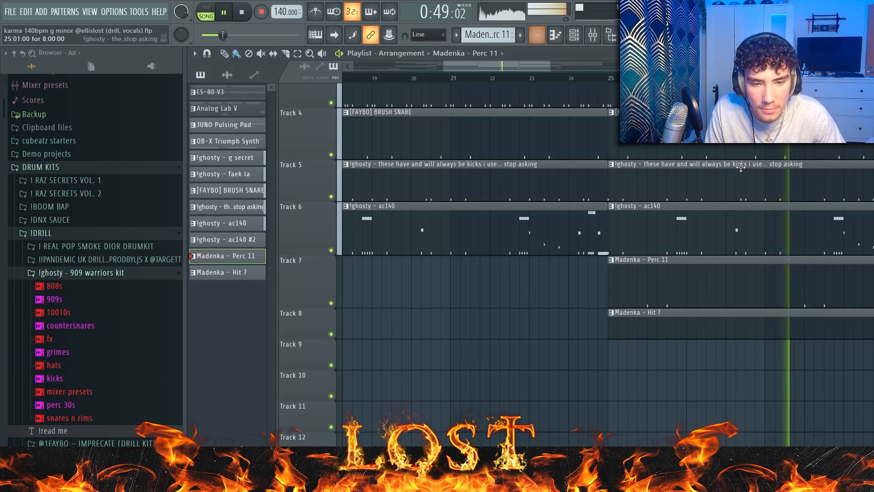
pyautogui.scroll(-1, 718, 153)
pyautogui.doubleClick(867, 290)
pyautogui.scroll(-2, 786, 245)
pyautogui.moveTo(869, 167); pyautogui.dragTo(654, 264)
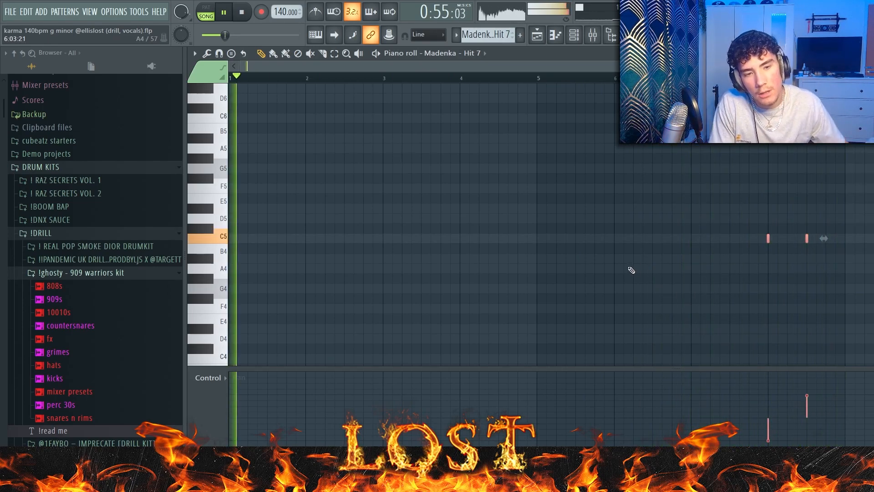
# Step: Stop playback, look at the EchoBoy effect on mixer Insert 14 and return to the playlist
pyautogui.press('space')
pyautogui.press('F9')
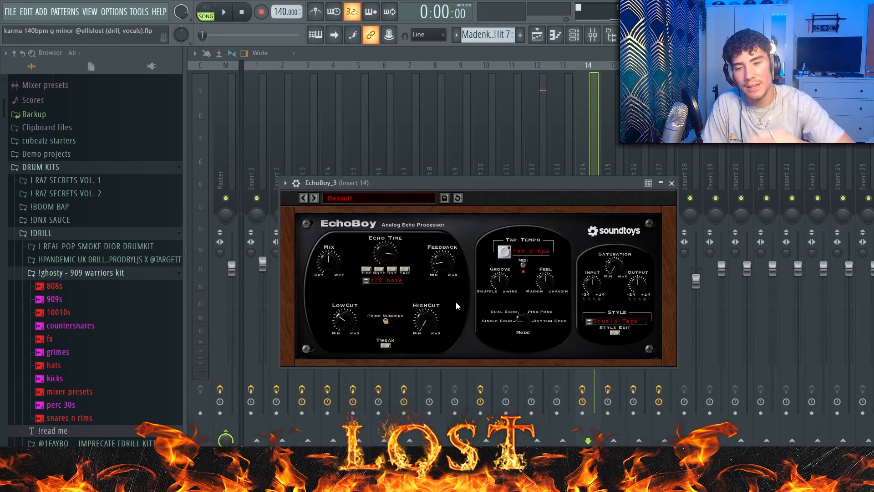
pyautogui.press('F5')
# Step: Play the transition effects JOKER FX, collected 4 and add mf flanger on Tracks 9 to 11 leading into bar 17
pyautogui.moveTo(804, 340); pyautogui.dragTo(519, 365)
pyautogui.moveTo(733, 372); pyautogui.dragTo(589, 401)
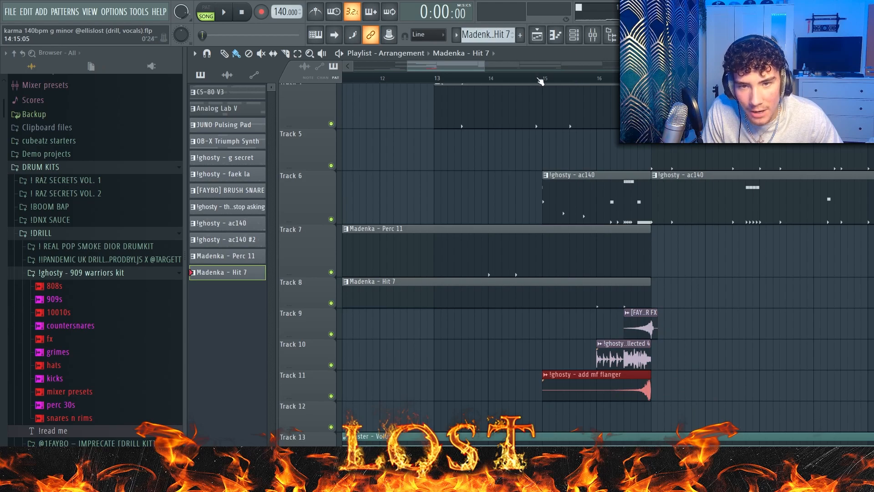
pyautogui.press('space')
pyautogui.scroll(3, 629, 346)
pyautogui.moveTo(723, 363); pyautogui.dragTo(643, 326)
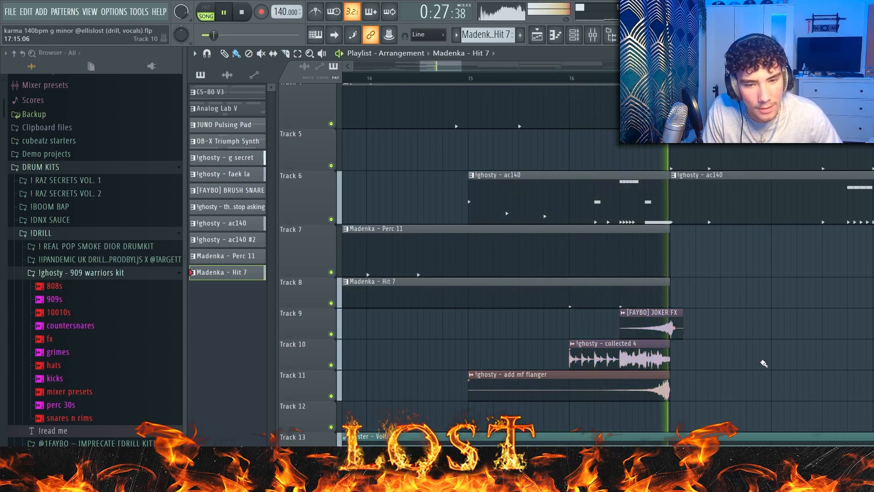